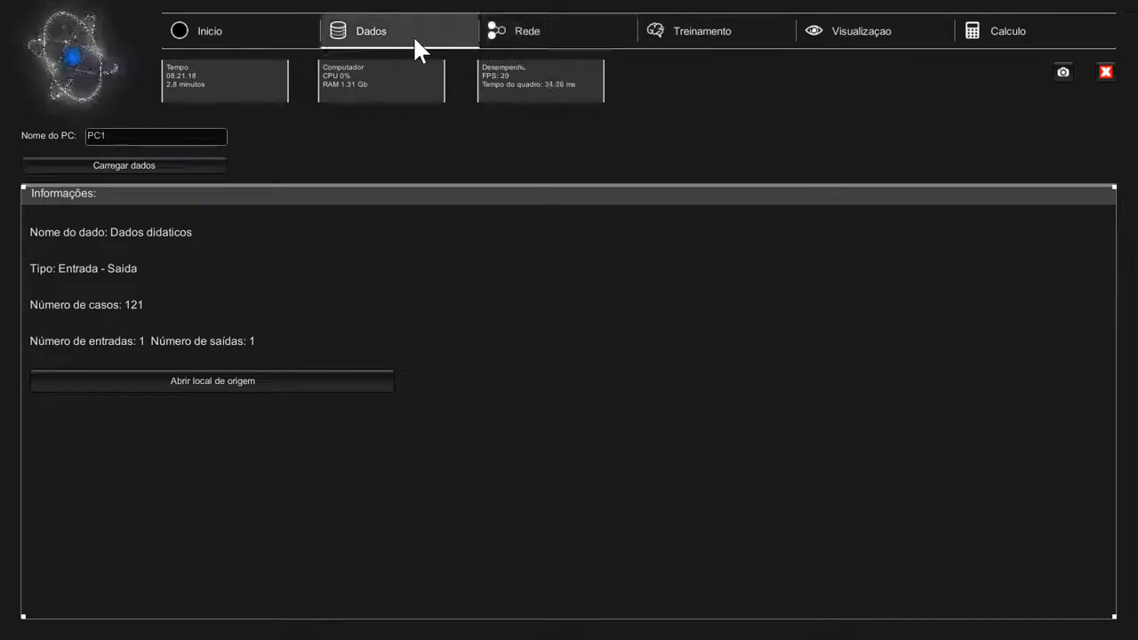
On the Rede page, change the network name from 'Teste' to 'Revenimento'
{"action": "left_click", "coordinate": [524, 30]}
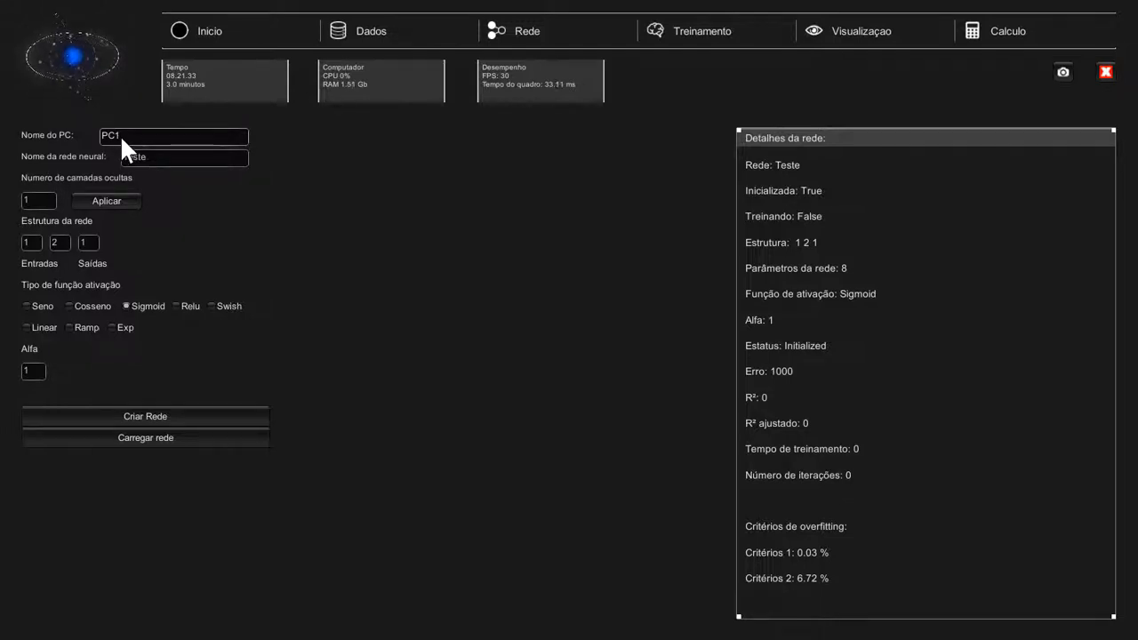
{"action": "left_click", "coordinate": [164, 160]}
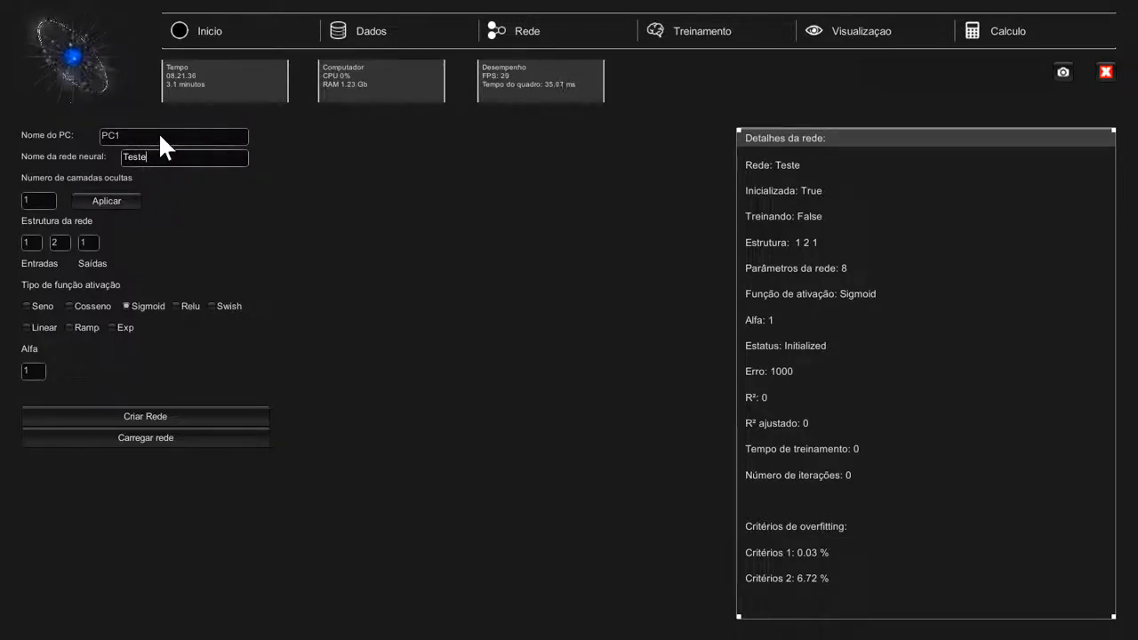
{"action": "key", "text": "BackSpace"}
{"action": "key", "text": "BackSpace"}
{"action": "key", "text": "BackSpace"}
{"action": "key", "text": "BackSpace"}
{"action": "key", "text": "BackSpace"}
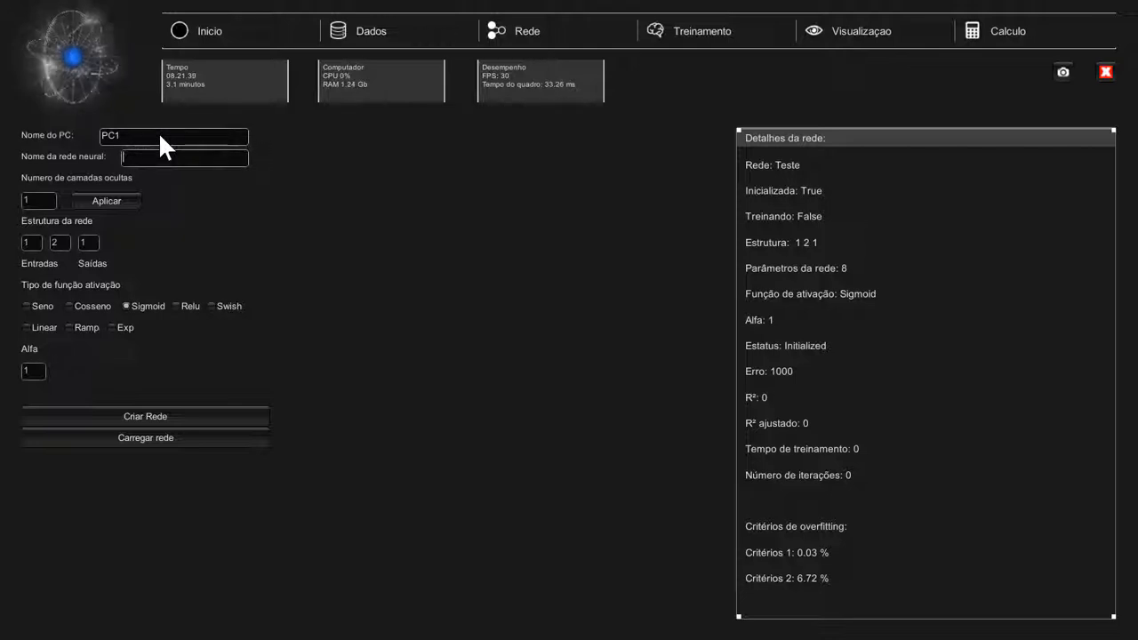
{"action": "type", "text": "Revenimento"}
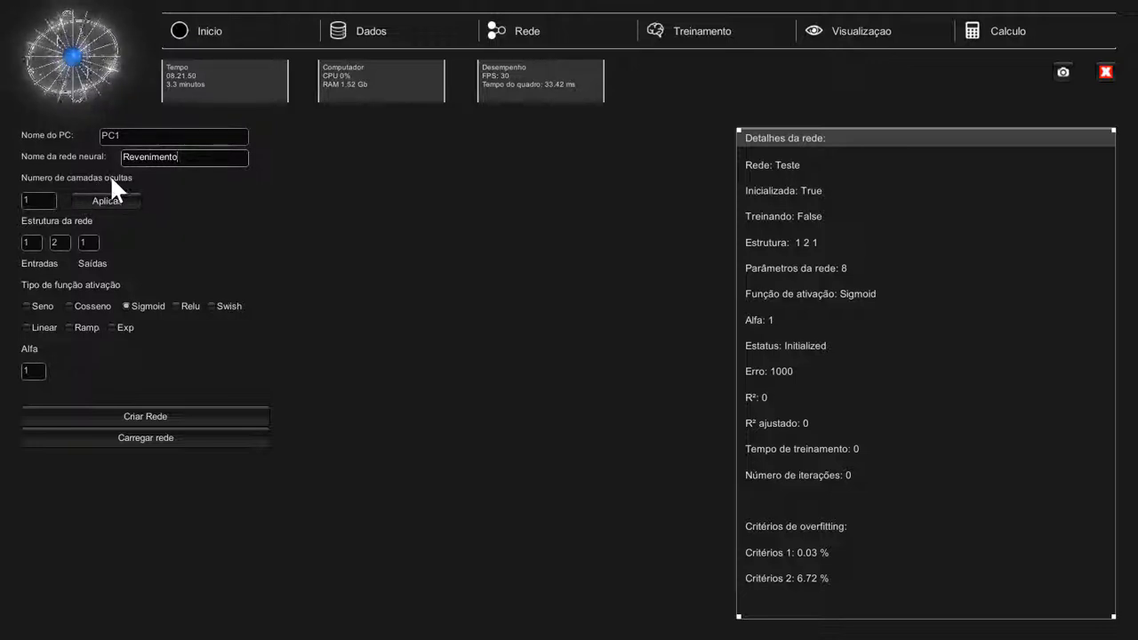
Give the network 2 hidden layers of 2 neurons each and create the 1-2-2-1 network
{"action": "left_click_drag", "start_coordinate": [37, 198], "coordinate": [18, 197]}
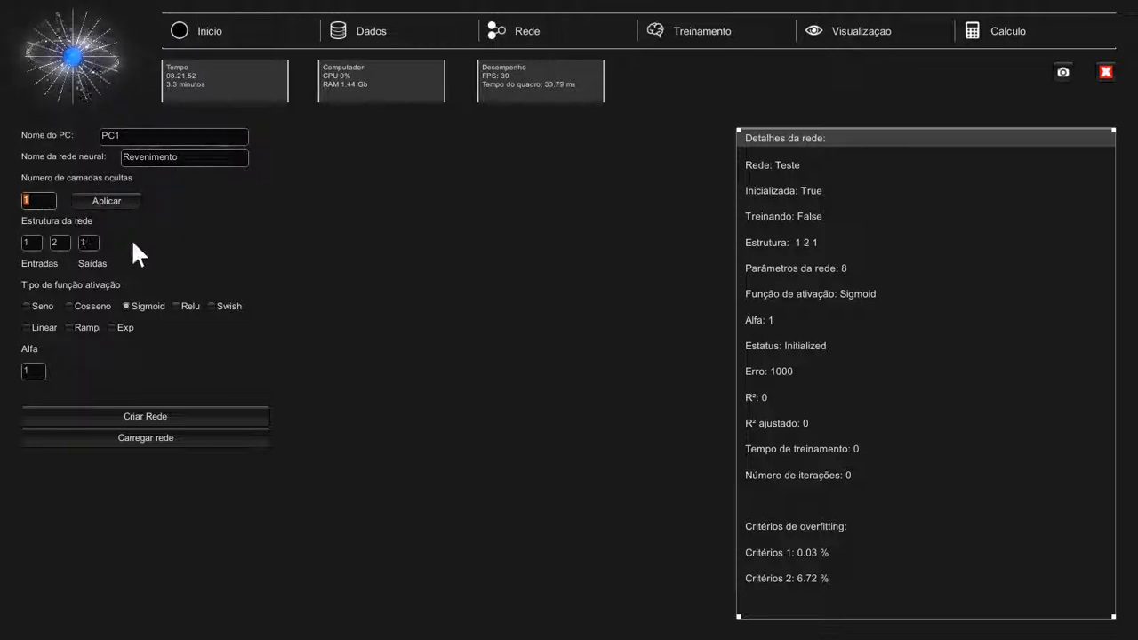
{"action": "type", "text": "2"}
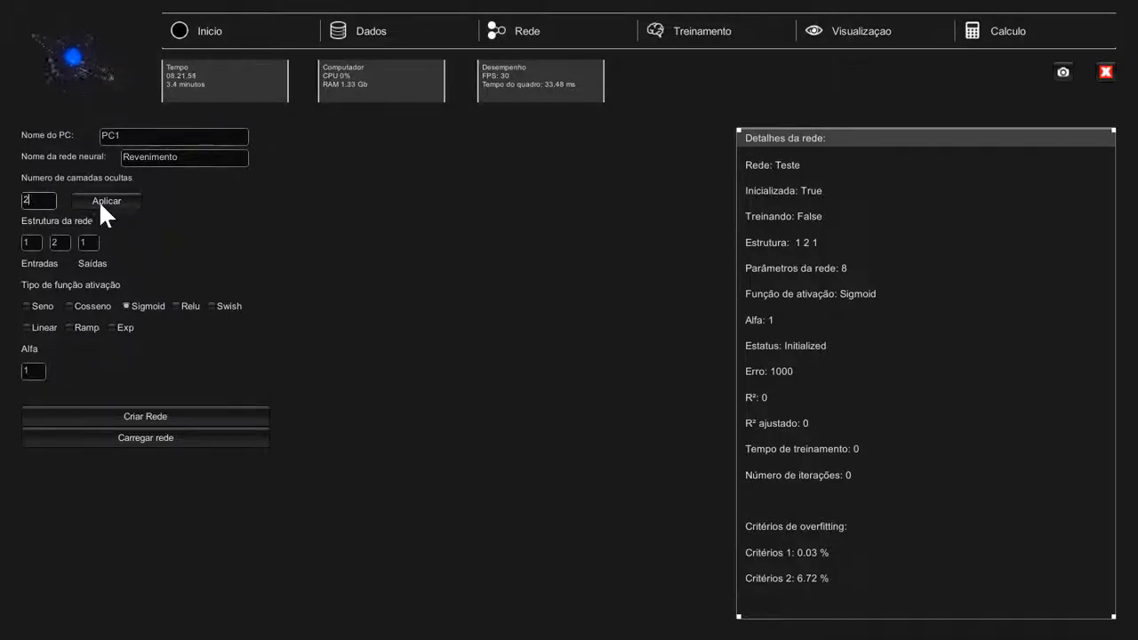
{"action": "left_click", "coordinate": [99, 200]}
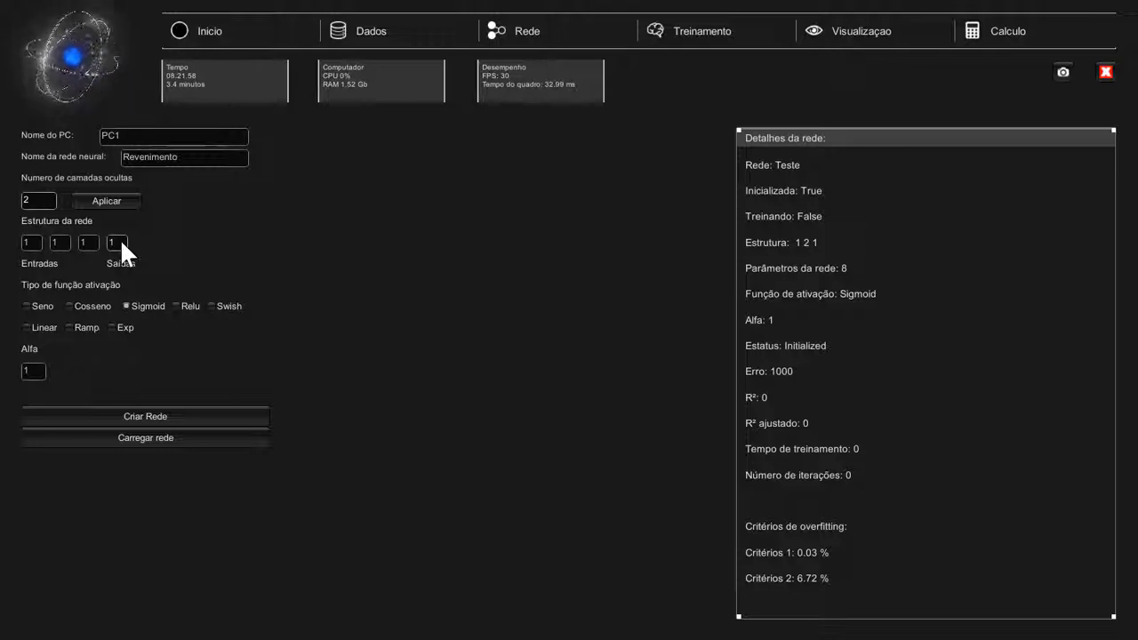
{"action": "left_click", "coordinate": [58, 240]}
{"action": "type", "text": "2"}
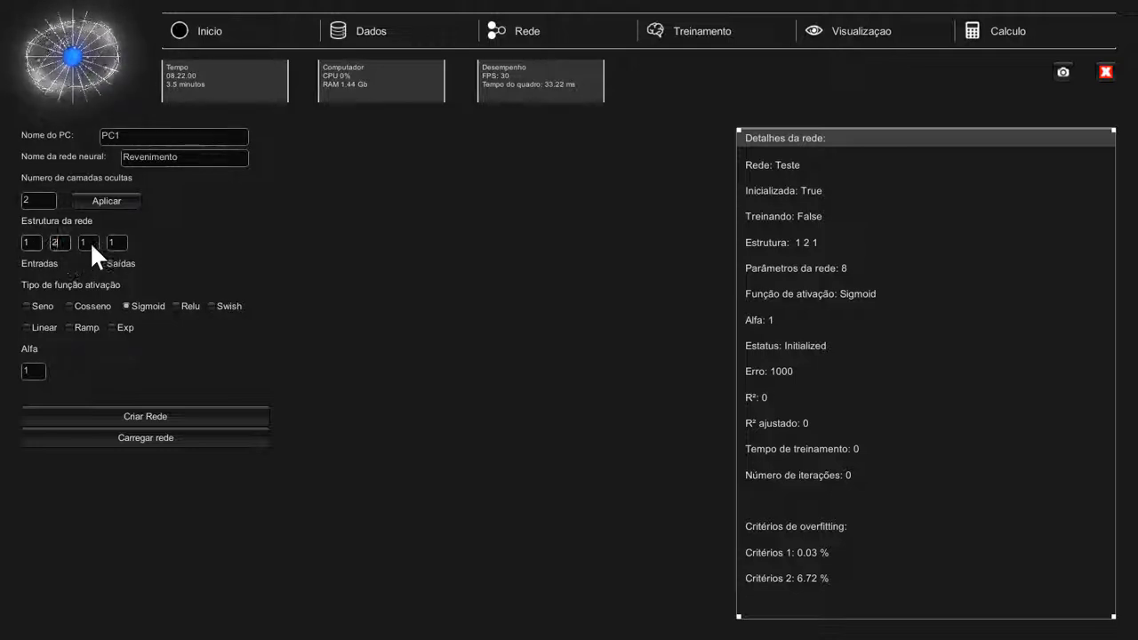
{"action": "left_click", "coordinate": [82, 241]}
{"action": "type", "text": "2"}
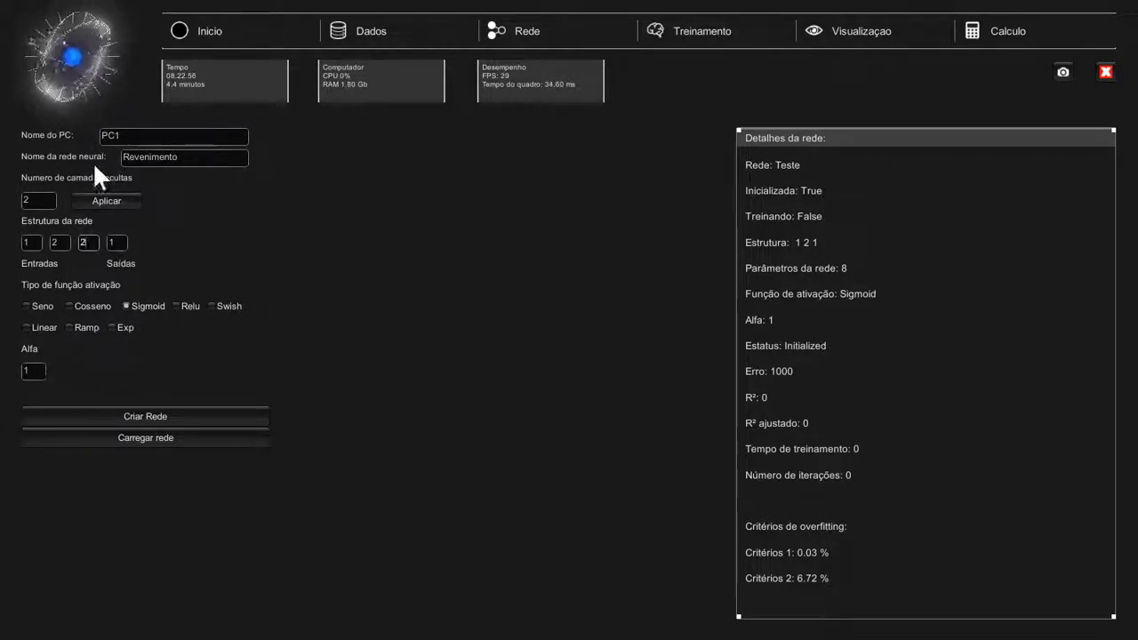
{"action": "left_click", "coordinate": [184, 409]}
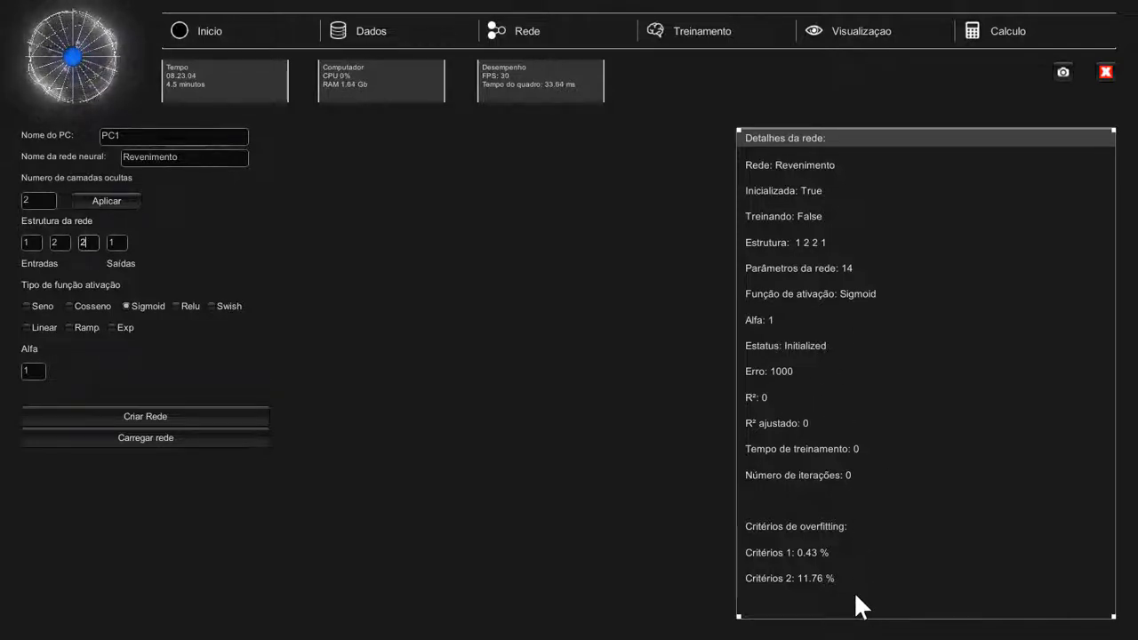
{"action": "left_click", "coordinate": [863, 28]}
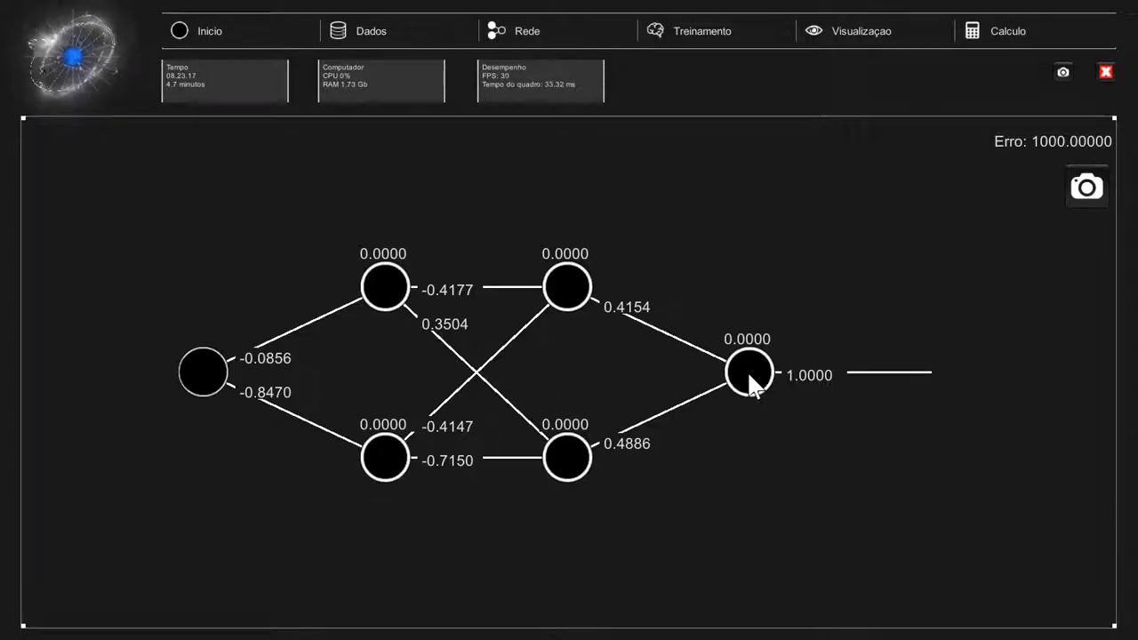
{"action": "left_click", "coordinate": [547, 33]}
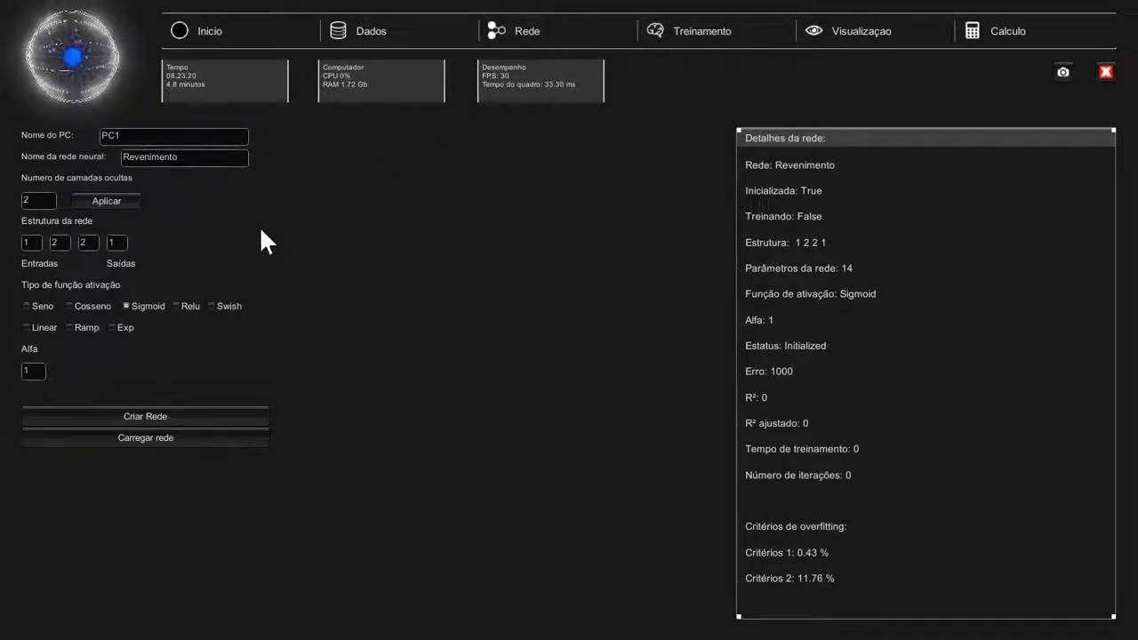
Recreate the network with 2 inputs and one 2-neuron hidden layer, structure 2-2-1
{"action": "left_click", "coordinate": [33, 243]}
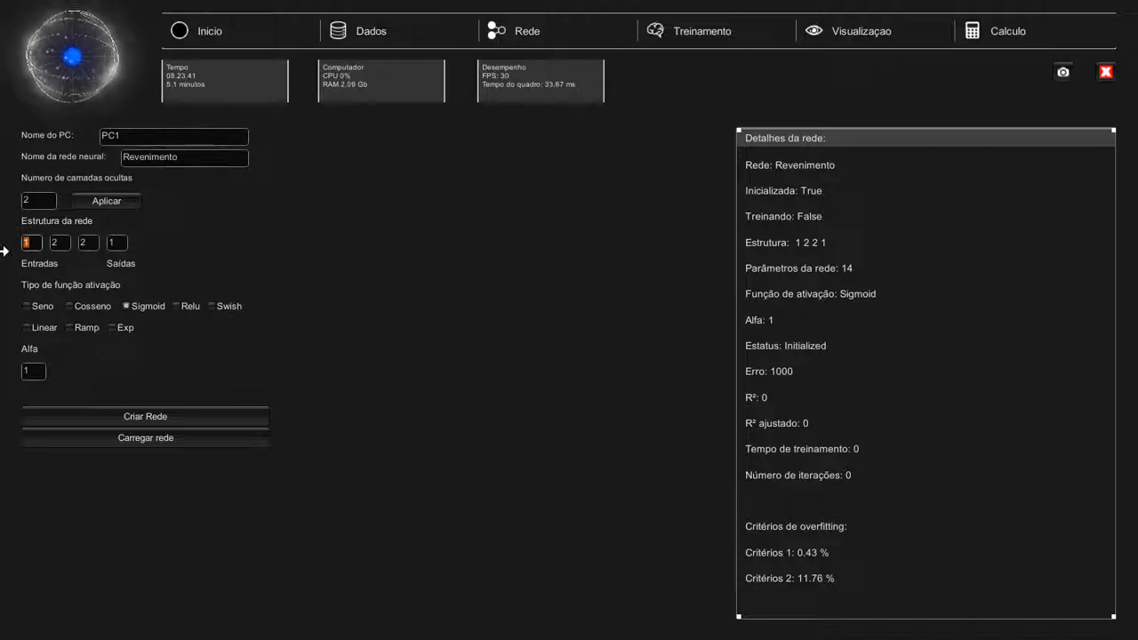
{"action": "type", "text": "2"}
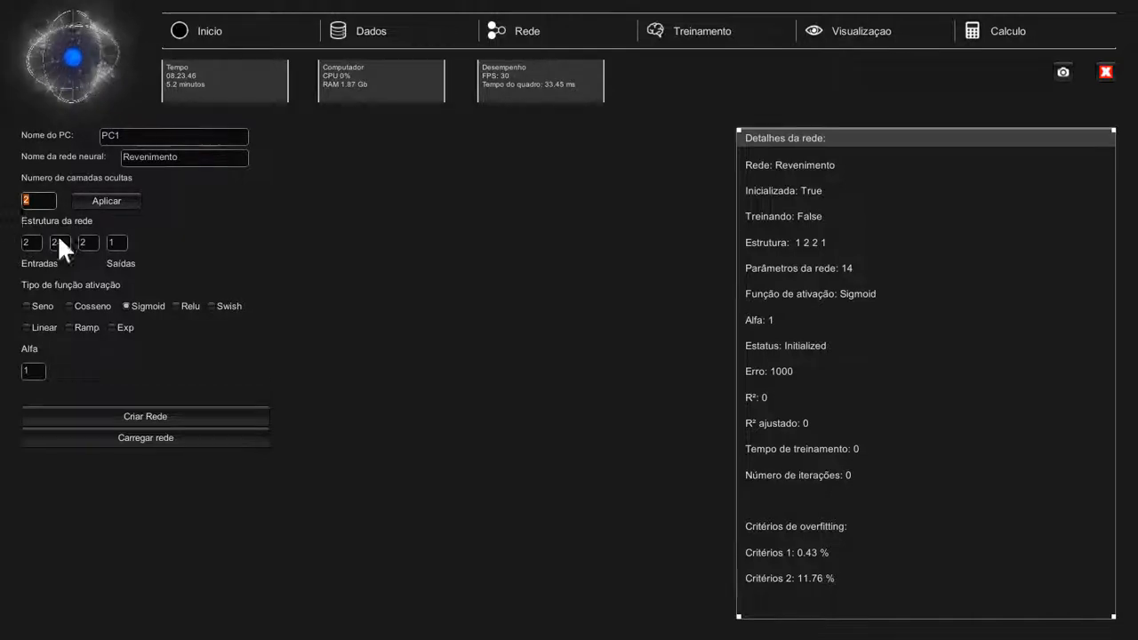
{"action": "type", "text": "1"}
{"action": "left_click", "coordinate": [95, 197]}
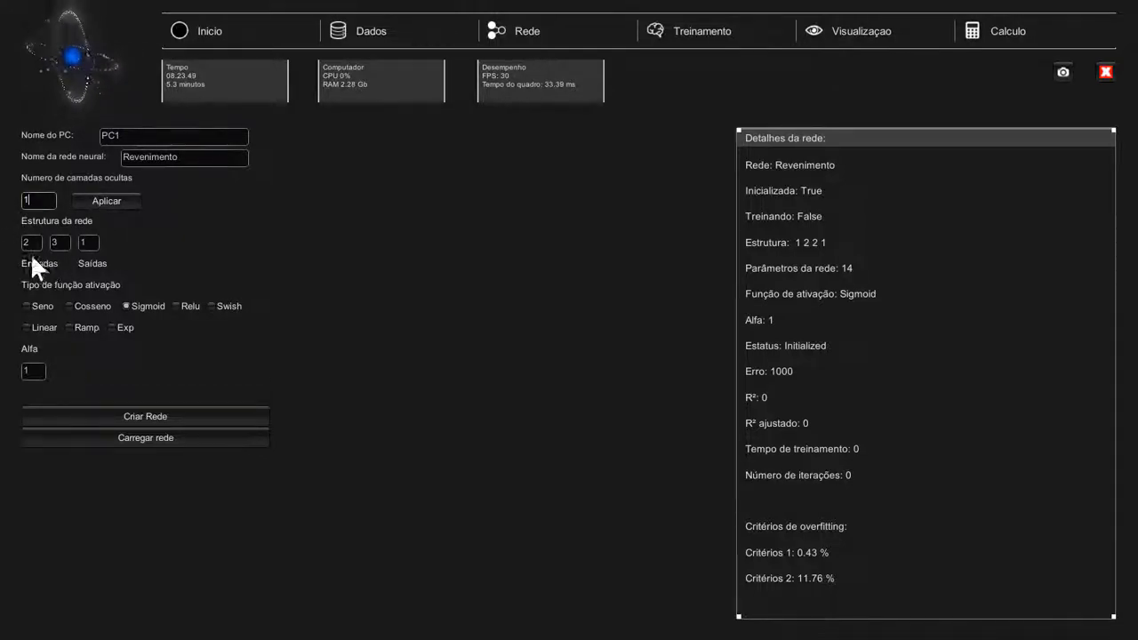
{"action": "left_click", "coordinate": [60, 242]}
{"action": "type", "text": "3"}
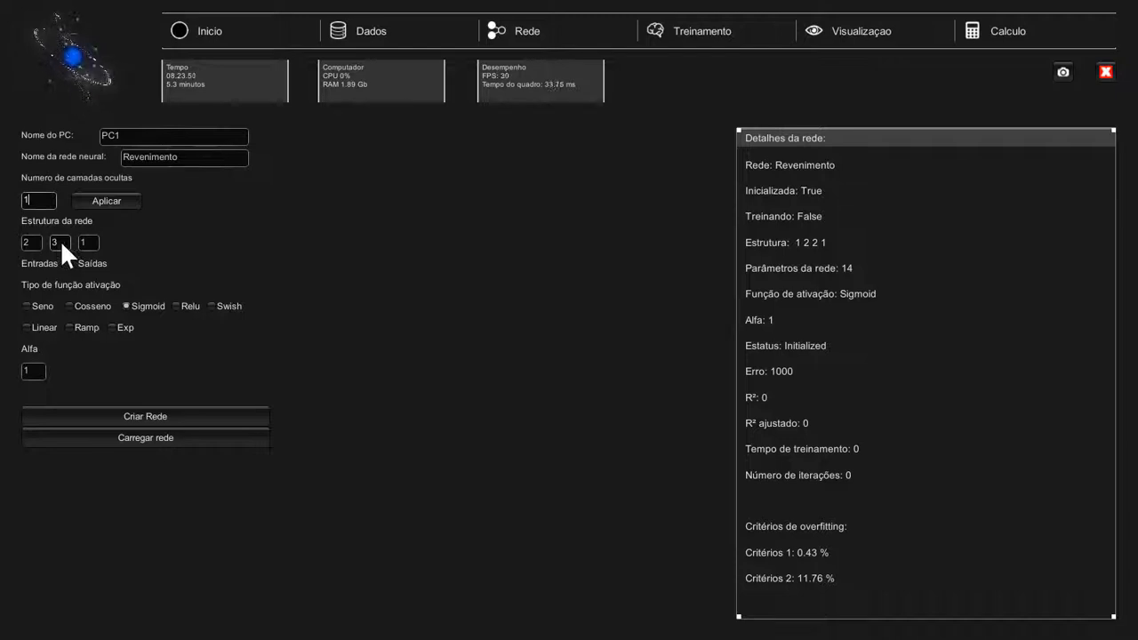
{"action": "left_click_drag", "start_coordinate": [59, 240], "coordinate": [29, 240]}
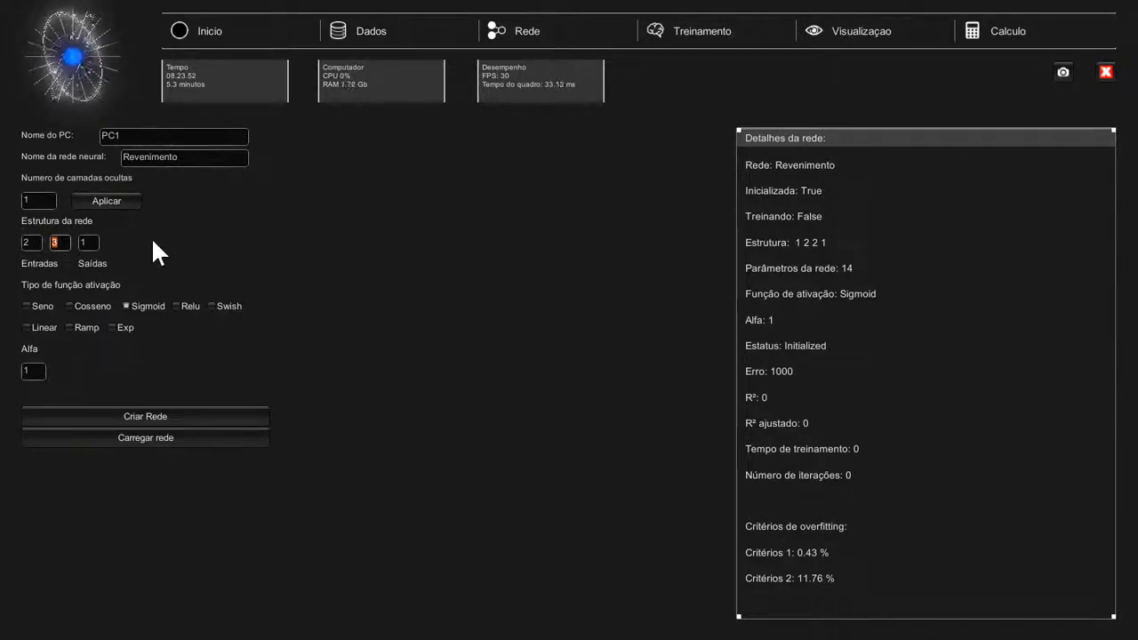
{"action": "type", "text": "2"}
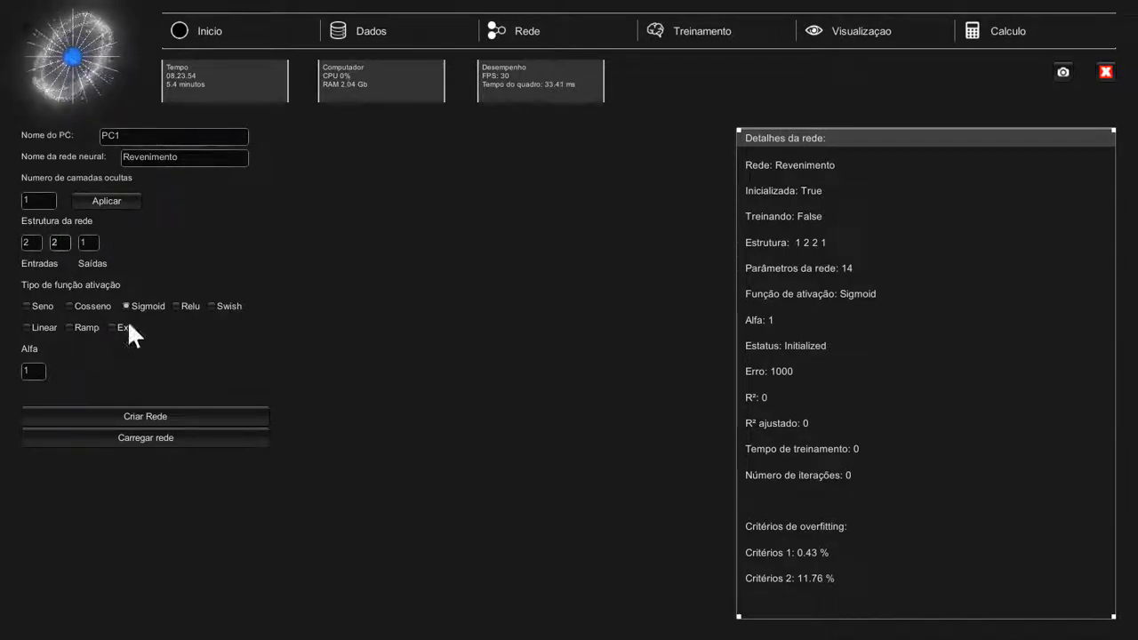
{"action": "left_click", "coordinate": [122, 415]}
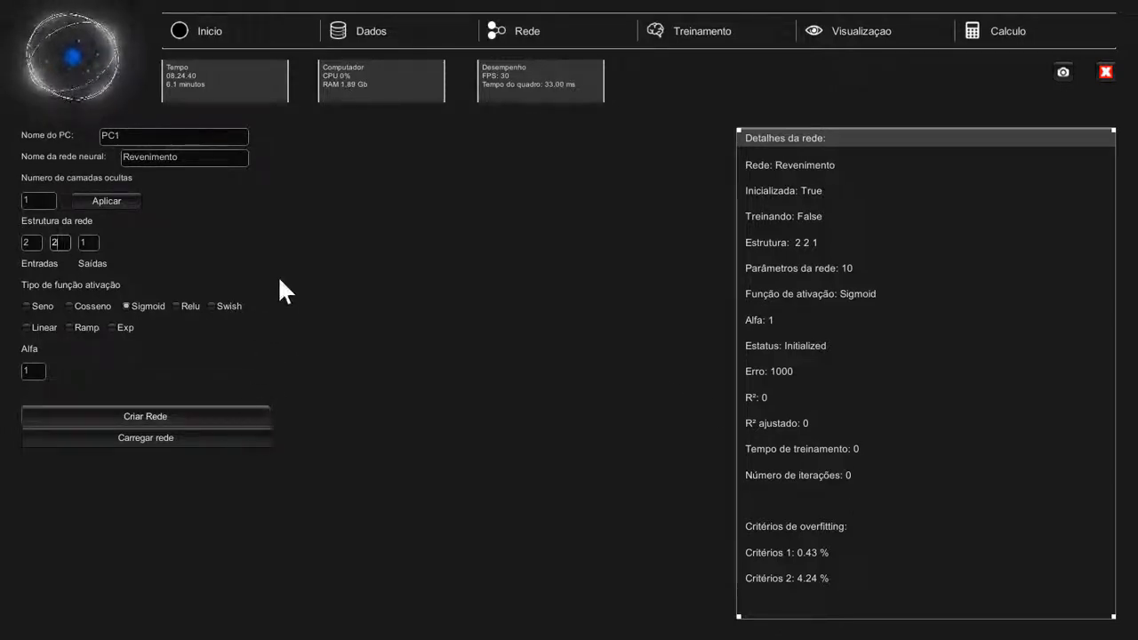
Load Revenimento.csv from the program's Dados folder as the training data
{"action": "left_click", "coordinate": [410, 30]}
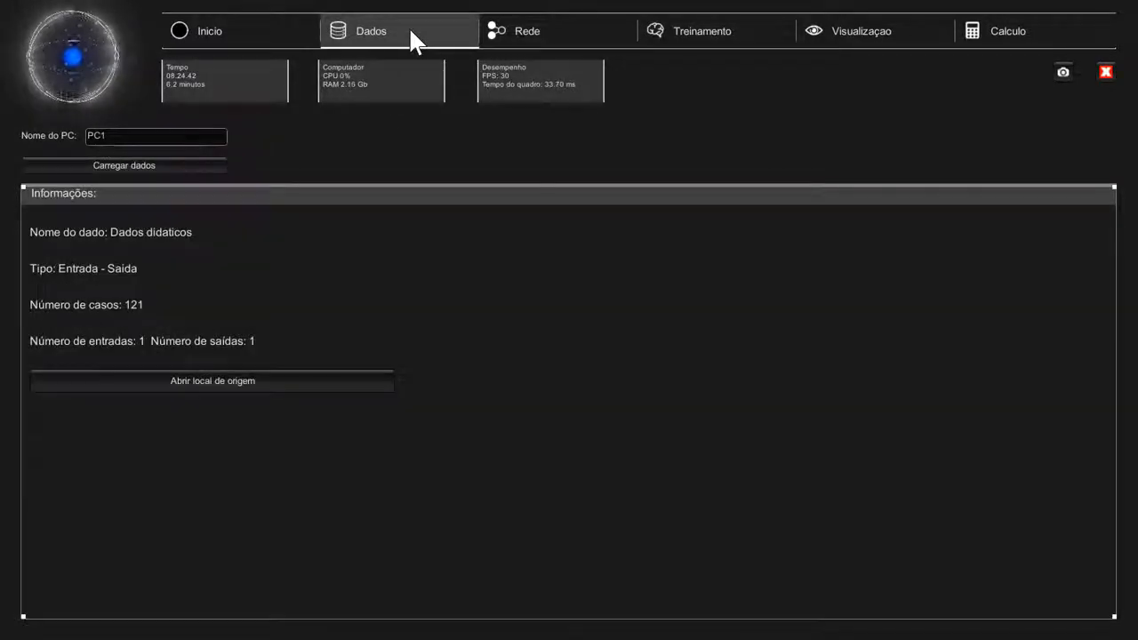
{"action": "left_click", "coordinate": [204, 173]}
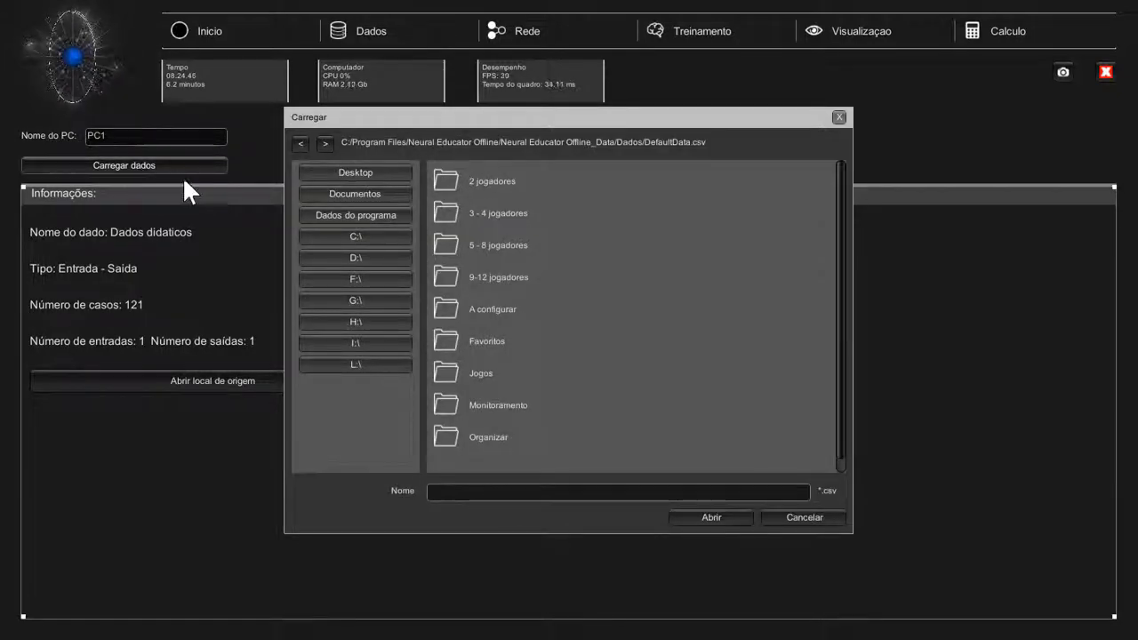
{"action": "left_click", "coordinate": [349, 214]}
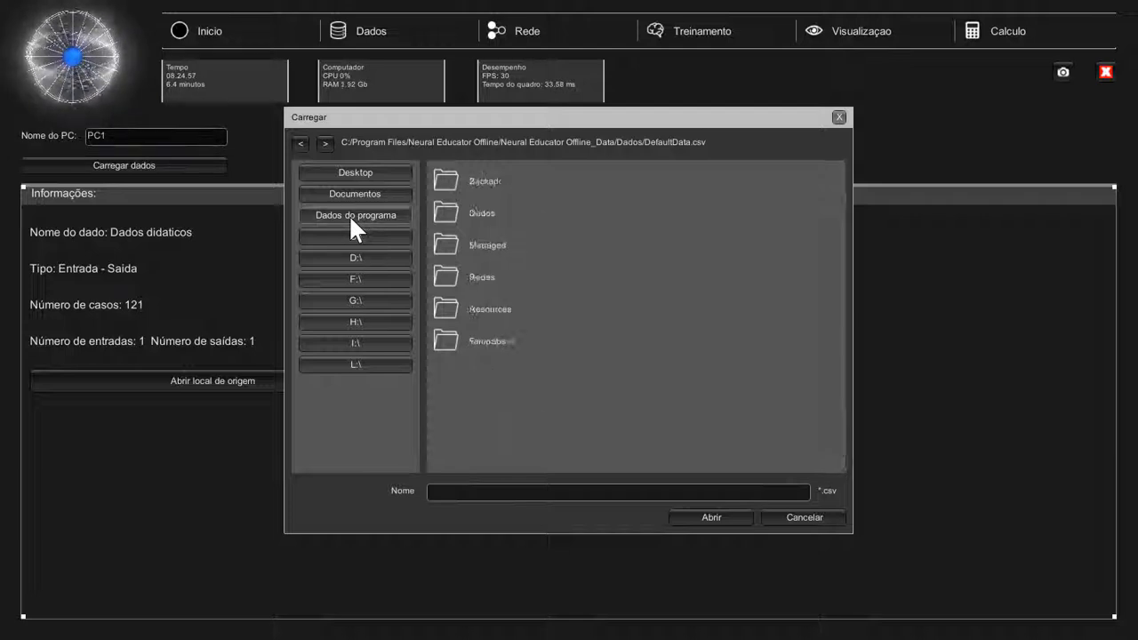
{"action": "double_click", "coordinate": [484, 214]}
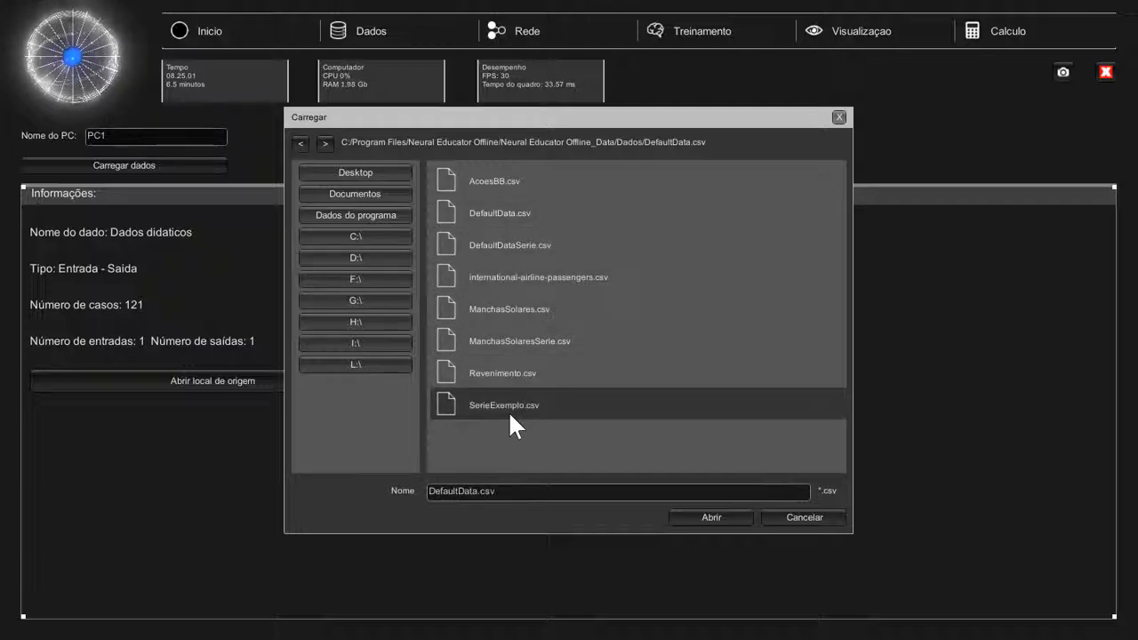
{"action": "left_click", "coordinate": [507, 368]}
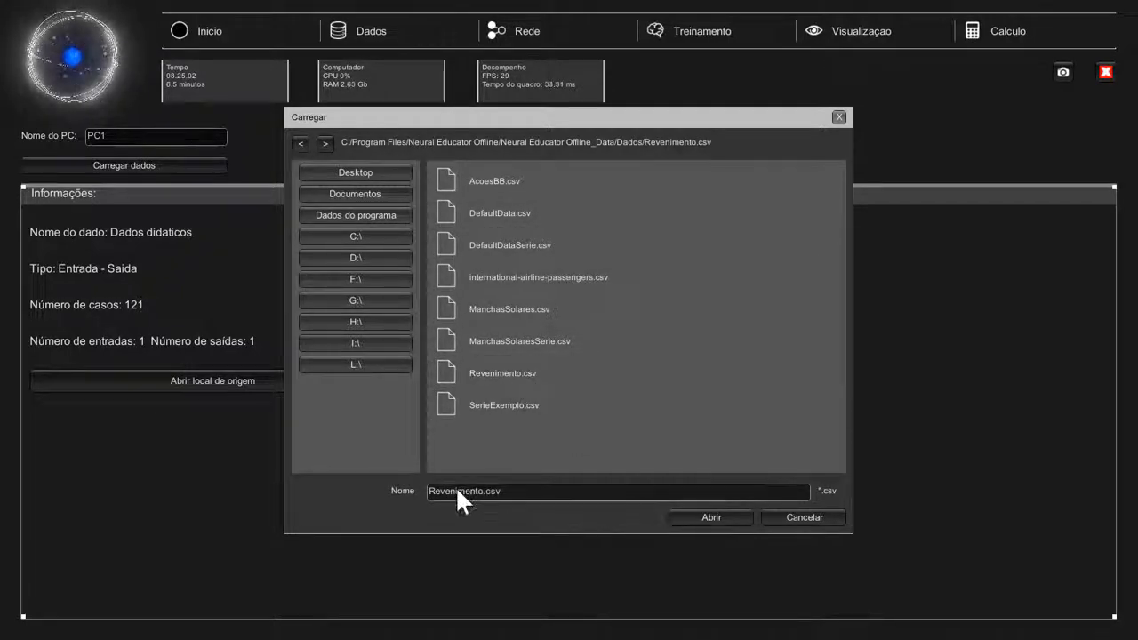
{"action": "left_click", "coordinate": [721, 519]}
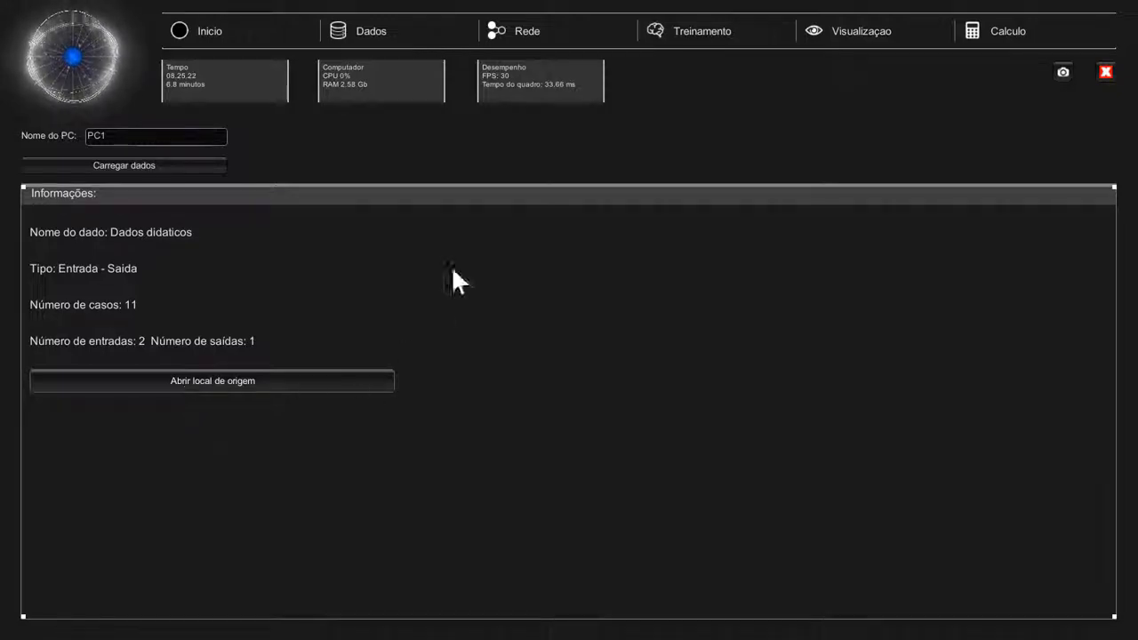
Cross-check the Rede and Dados pages, then bring up the Treinamento page
{"action": "left_click", "coordinate": [536, 39]}
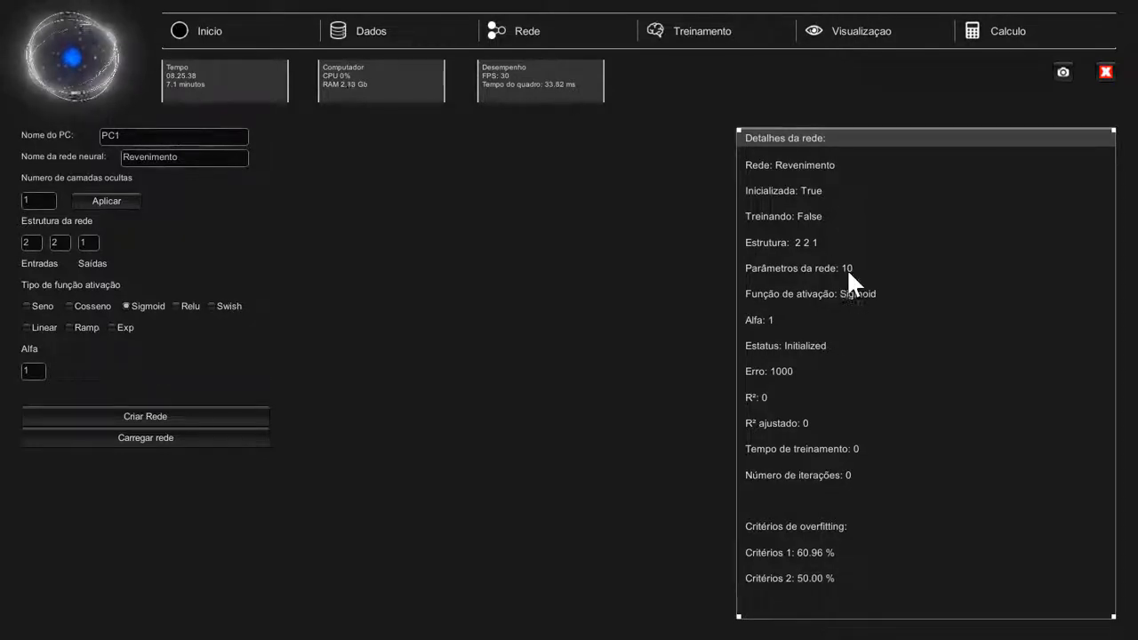
{"action": "left_click", "coordinate": [367, 30]}
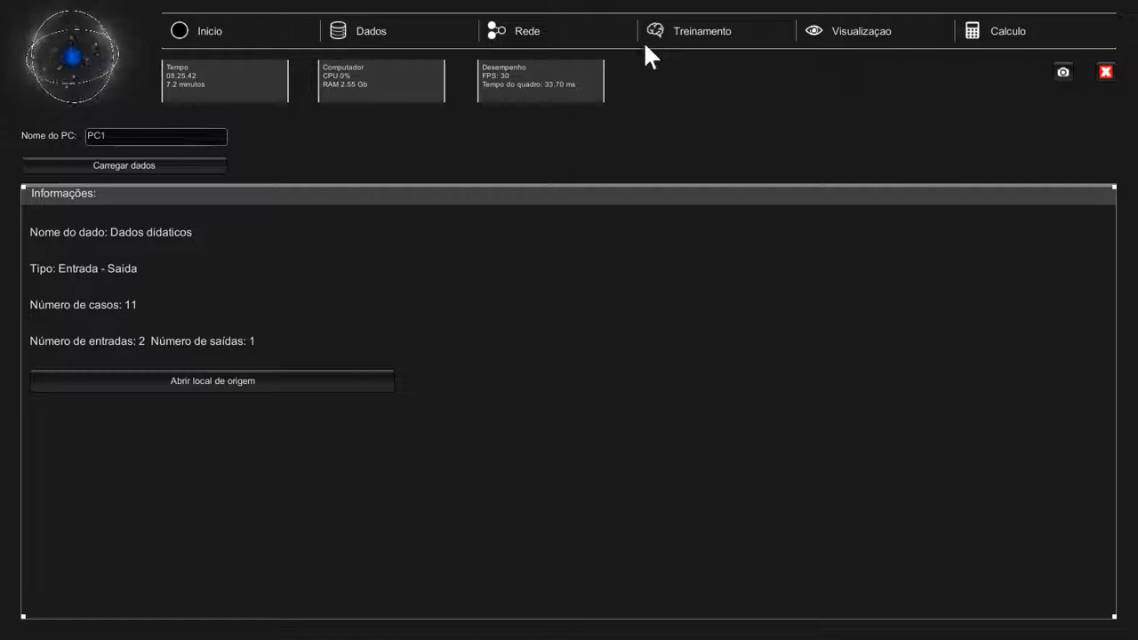
{"action": "left_click", "coordinate": [552, 30]}
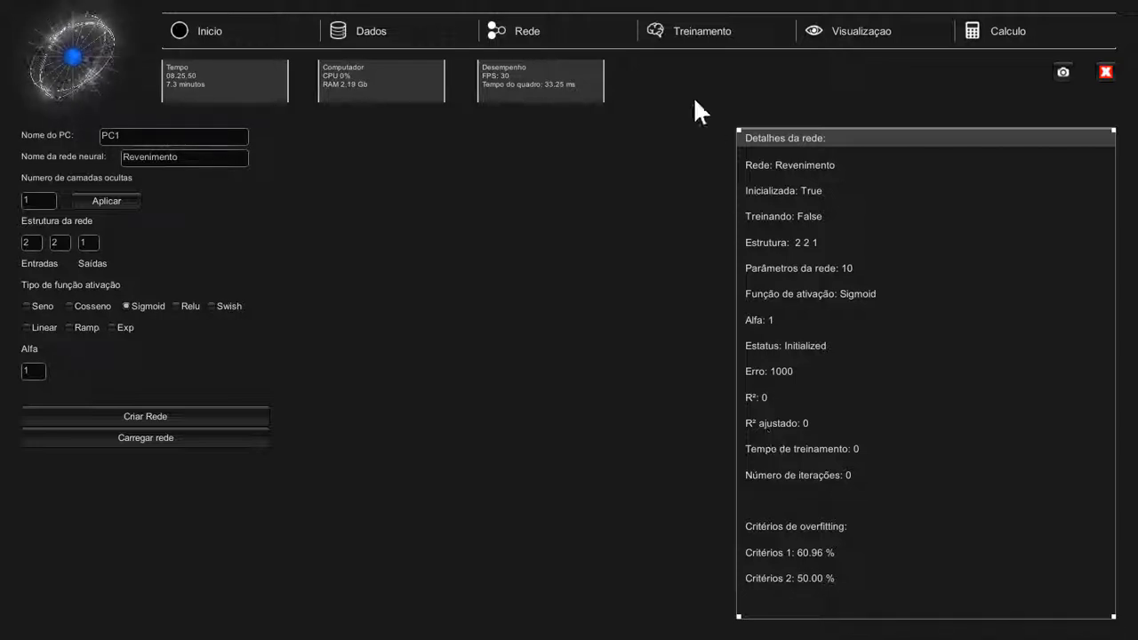
{"action": "left_click", "coordinate": [697, 24]}
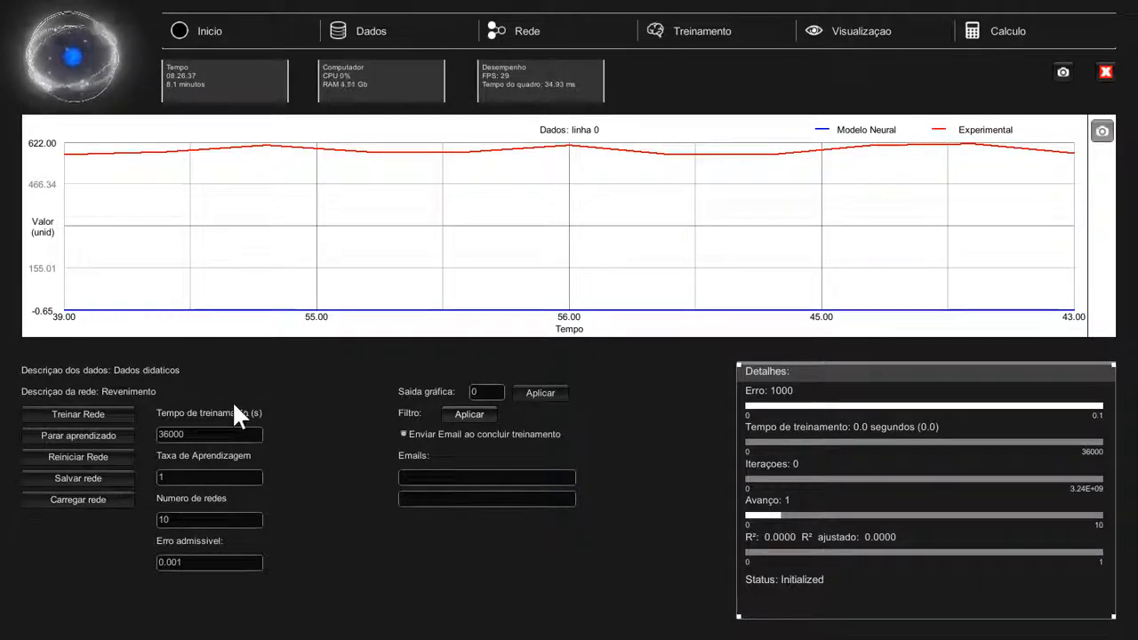
{"action": "left_click", "coordinate": [197, 434]}
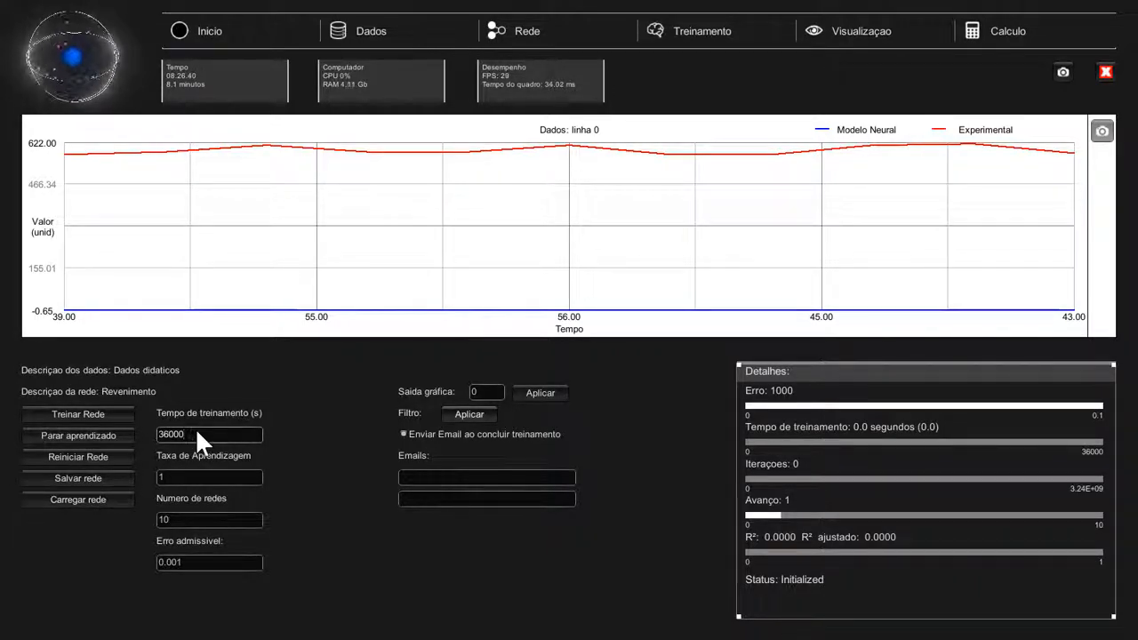
{"action": "left_click", "coordinate": [192, 472]}
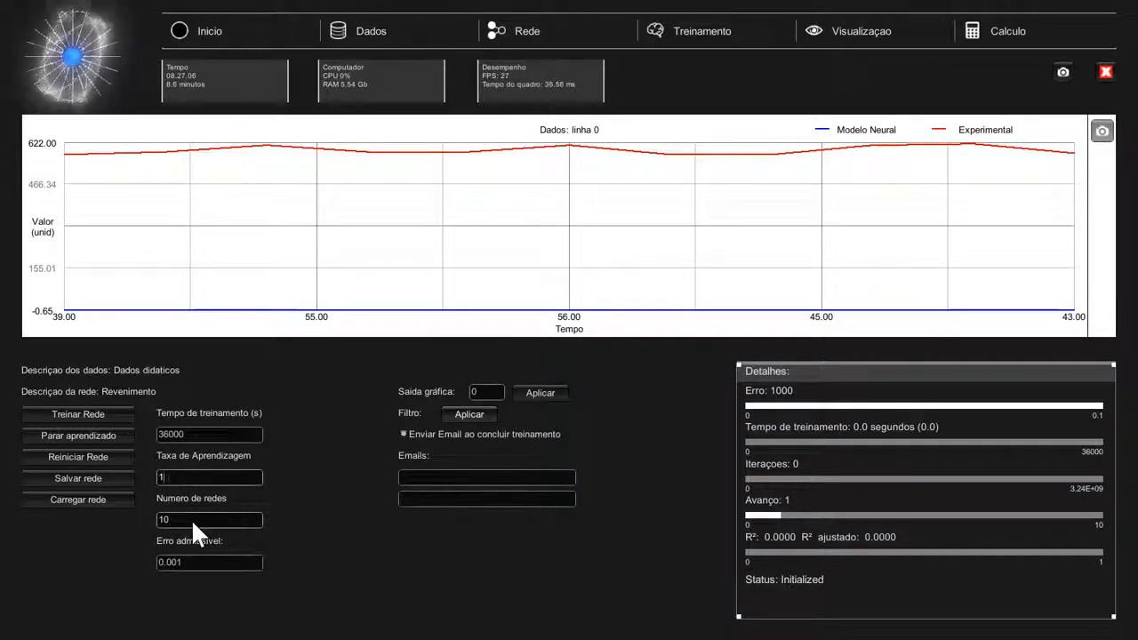
Change the number of networks to train from 10 to 40
{"action": "key", "text": "Tab"}
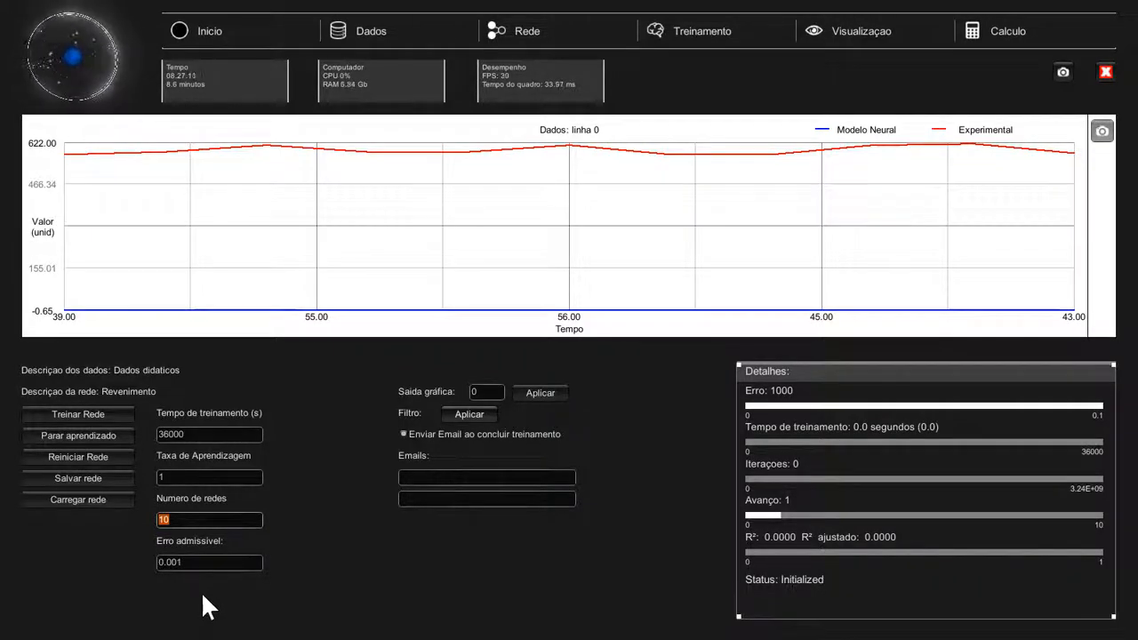
{"action": "type", "text": "40"}
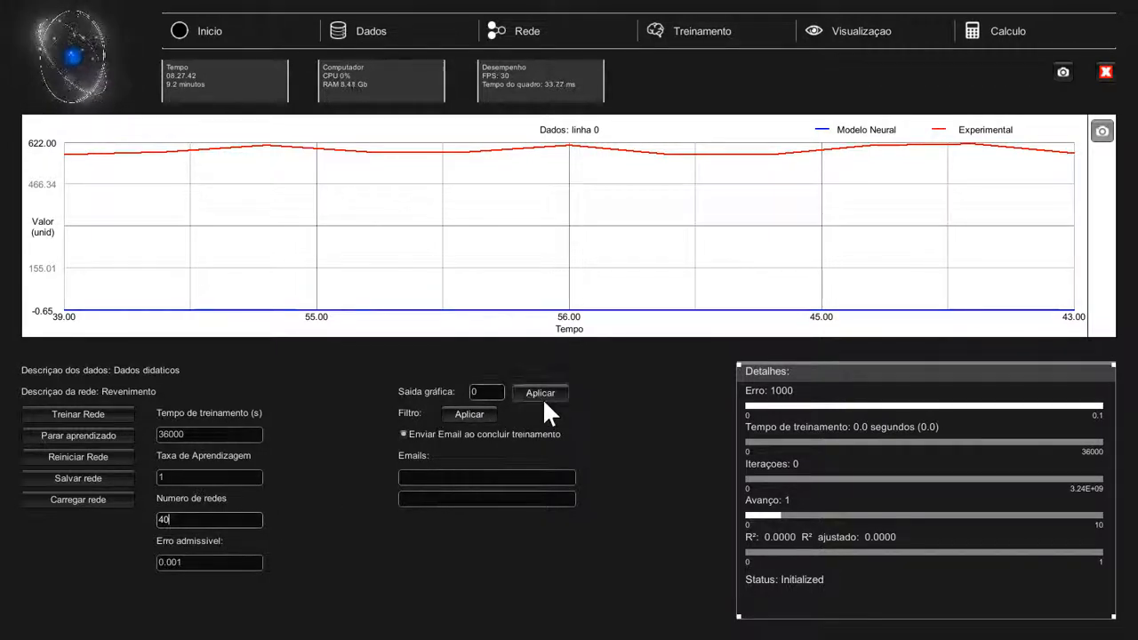
{"action": "left_click", "coordinate": [469, 388]}
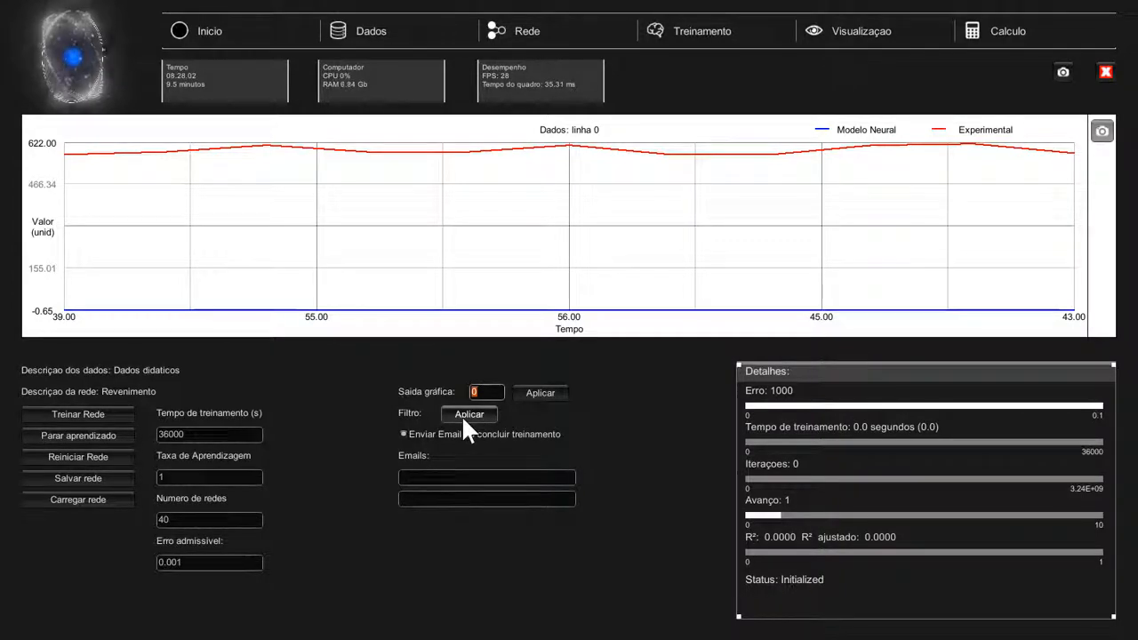
Enable the e-mail notice on training completion and enter the recipient's e-mail address
{"action": "left_click", "coordinate": [406, 436]}
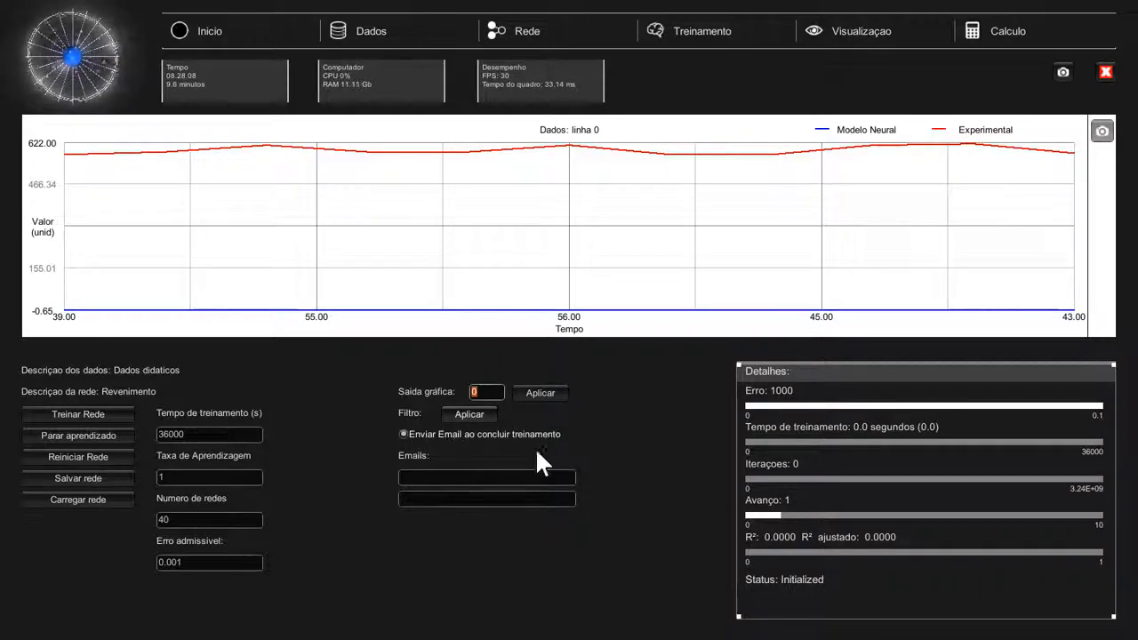
{"action": "left_click", "coordinate": [513, 470]}
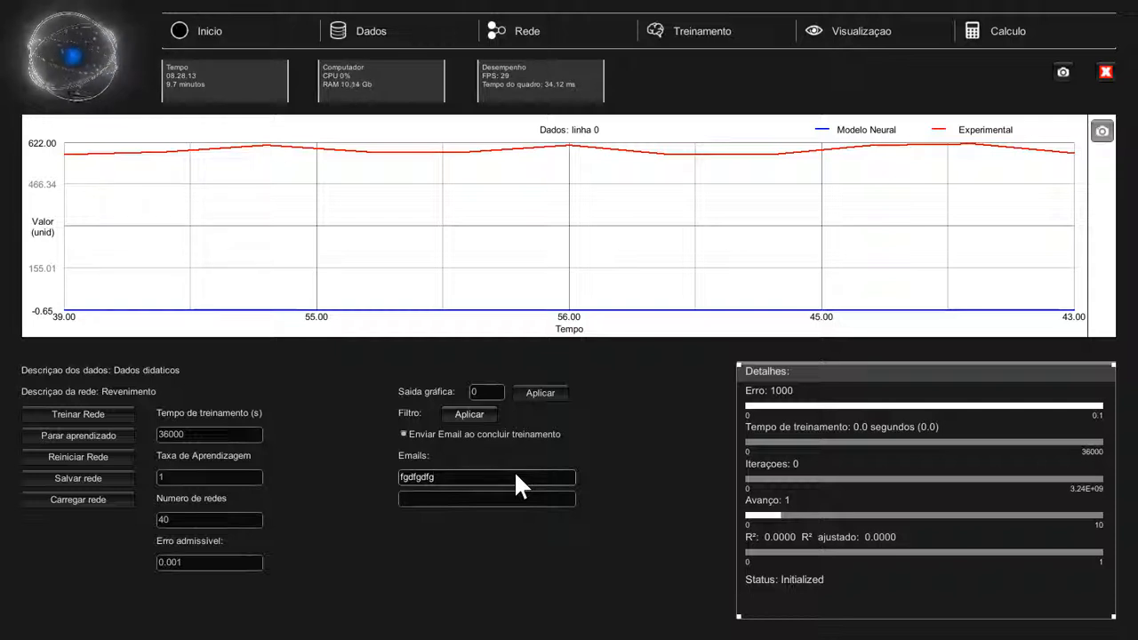
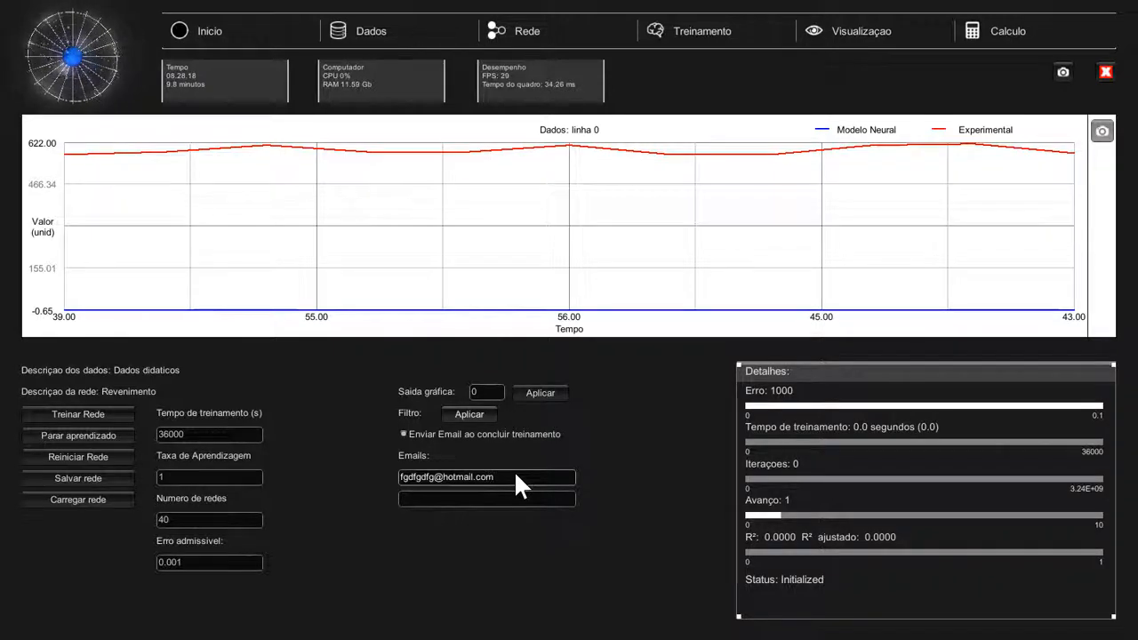
{"action": "left_click", "coordinate": [404, 433]}
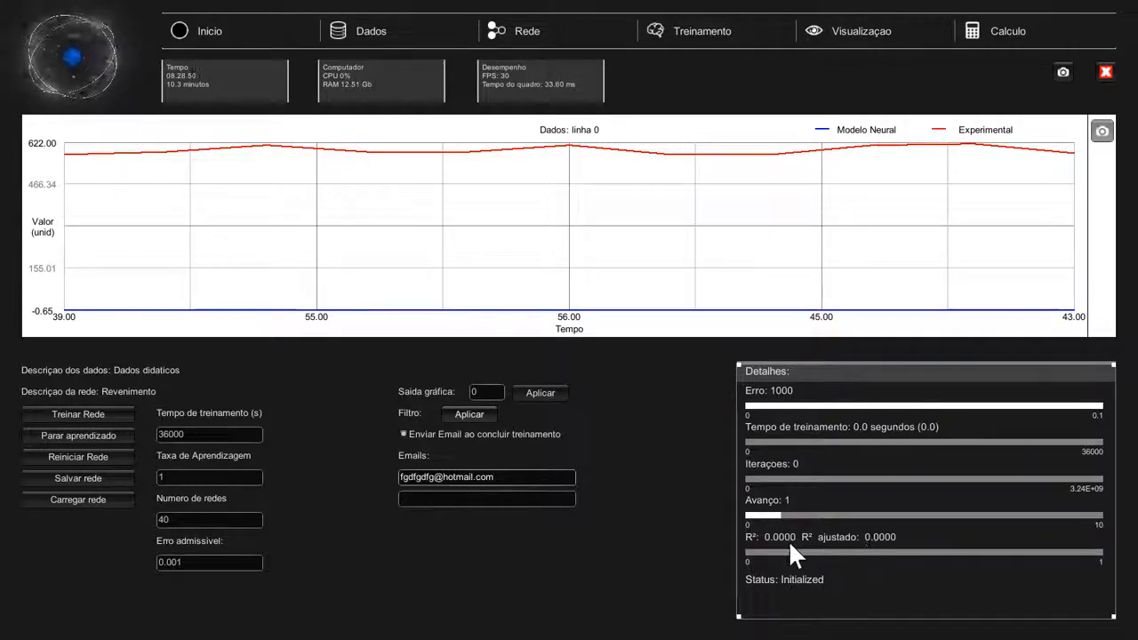
Start training the Revenimento network with Treinar Rede
{"action": "left_click", "coordinate": [49, 411]}
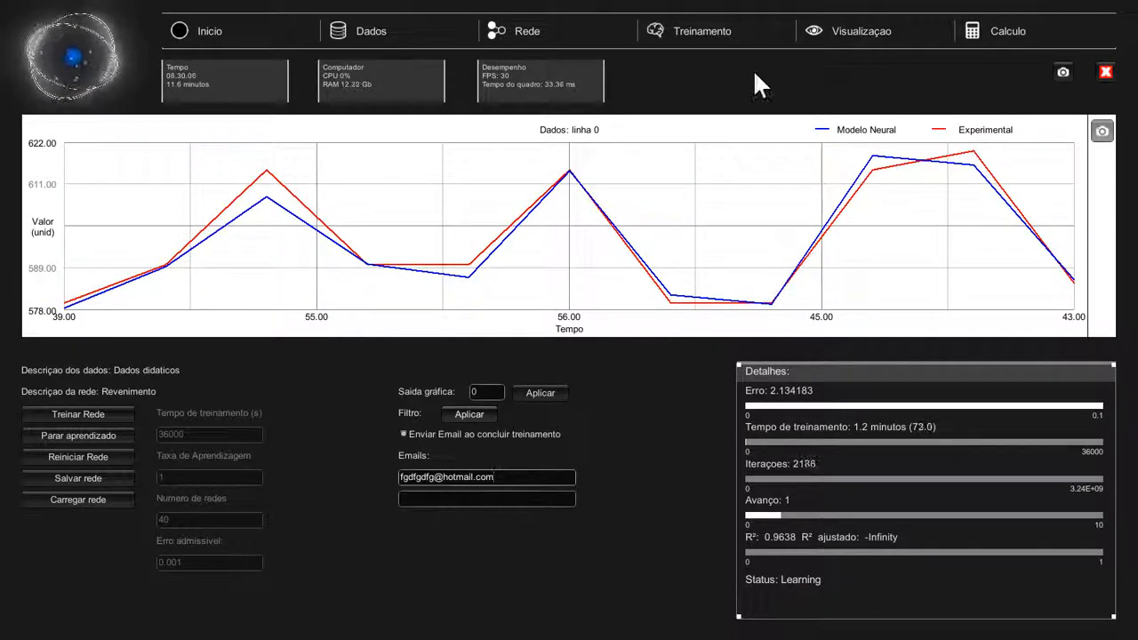
{"action": "left_click", "coordinate": [904, 27]}
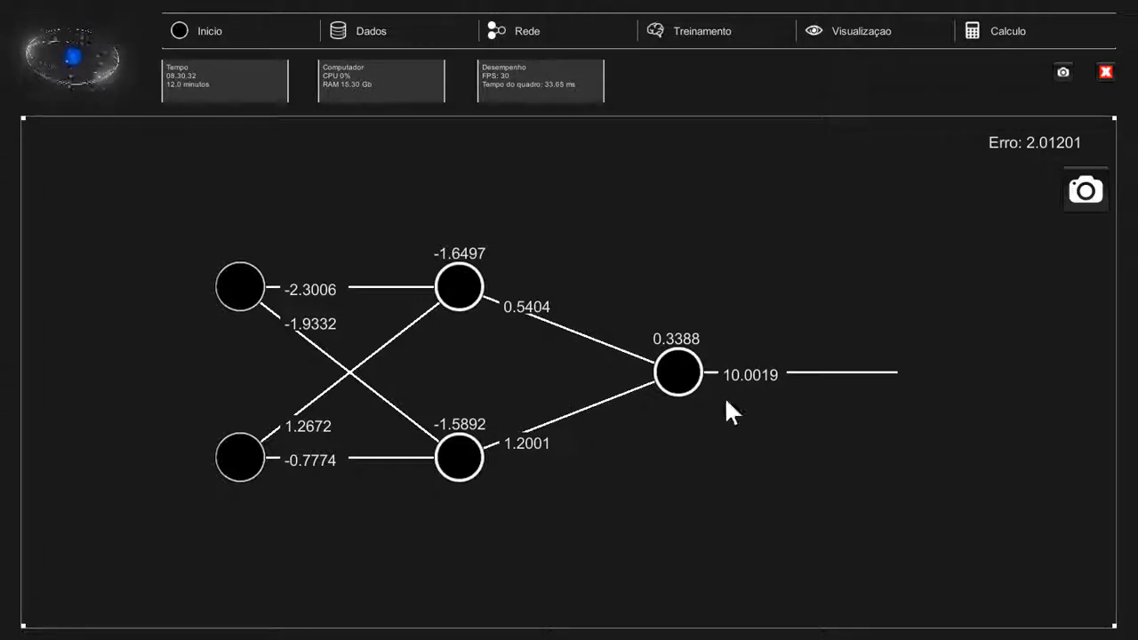
{"action": "left_click", "coordinate": [732, 39]}
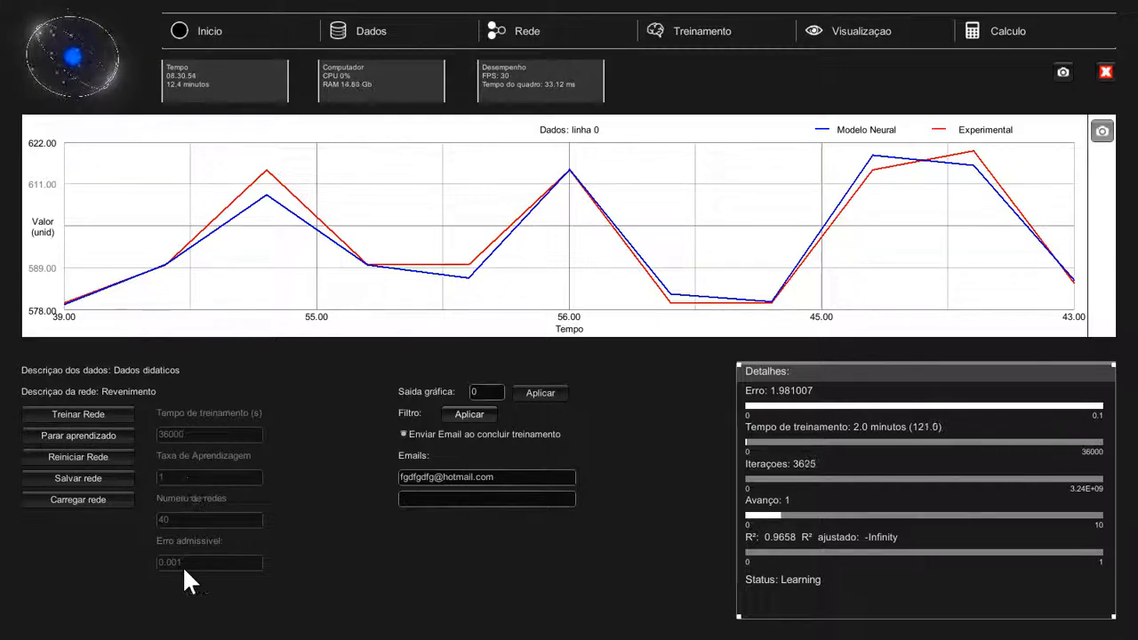
Stop training and view the 2-2-1 network diagram with its trained weights
{"action": "left_click", "coordinate": [83, 430]}
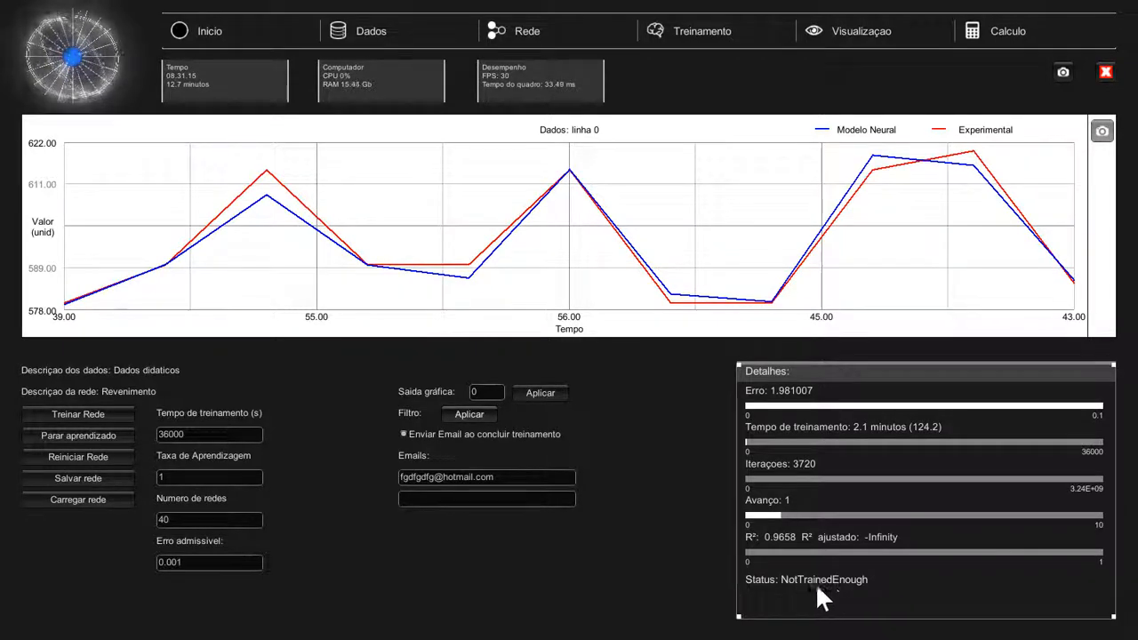
{"action": "left_click", "coordinate": [860, 31]}
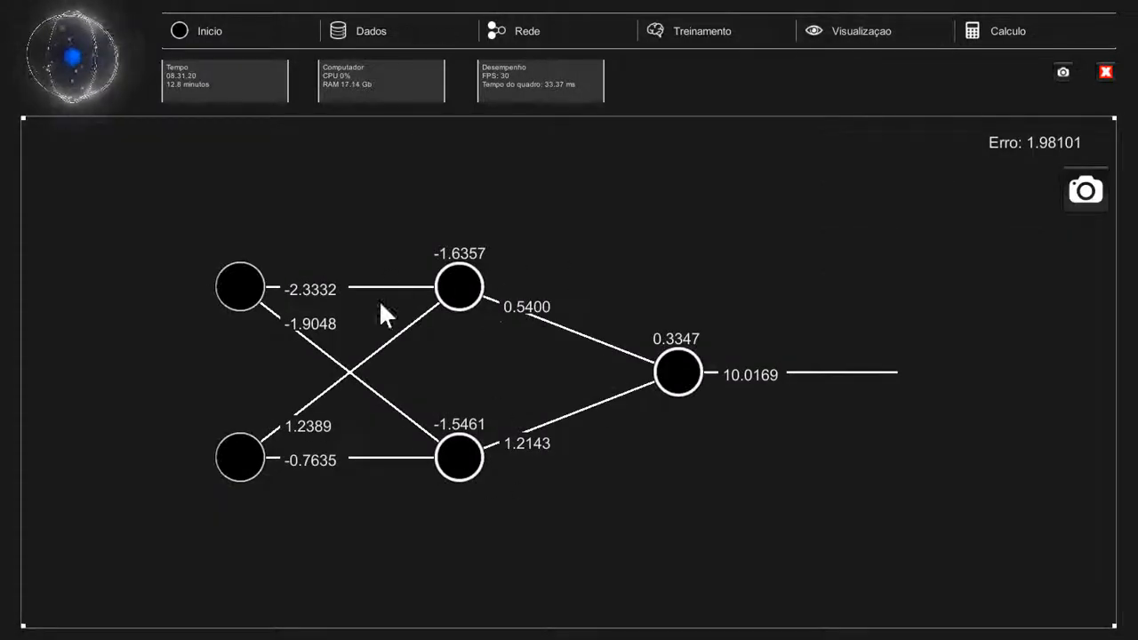
Visit the Calculo page, resize the window, and return to the Dados details page
{"action": "left_click", "coordinate": [1035, 24]}
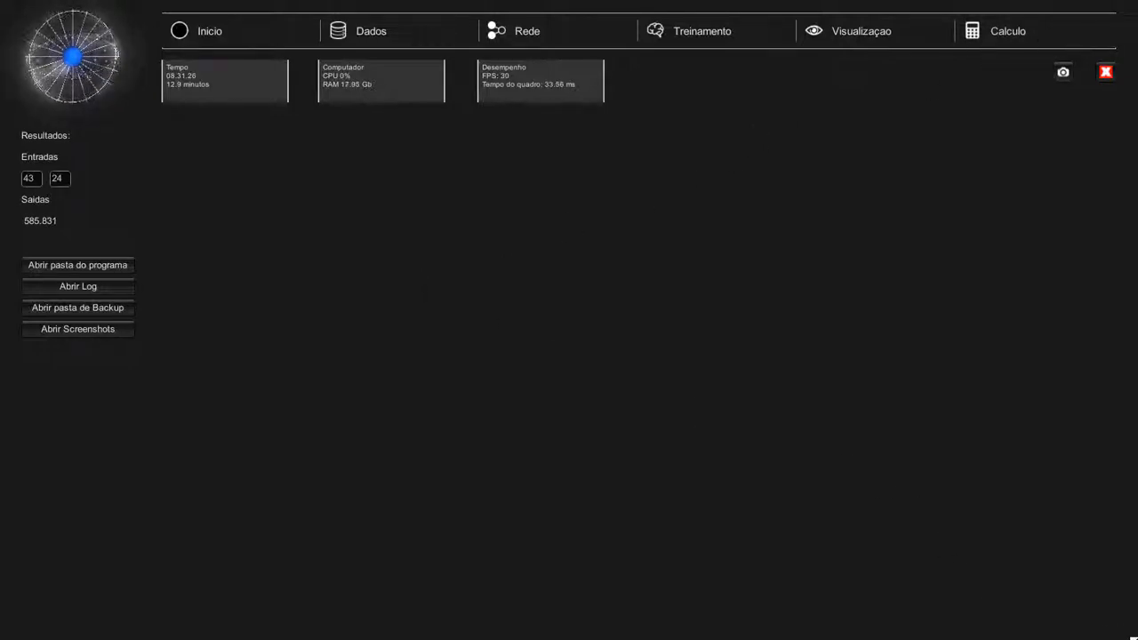
{"action": "left_click_drag", "start_coordinate": [1096, 625], "coordinate": [1137, 639]}
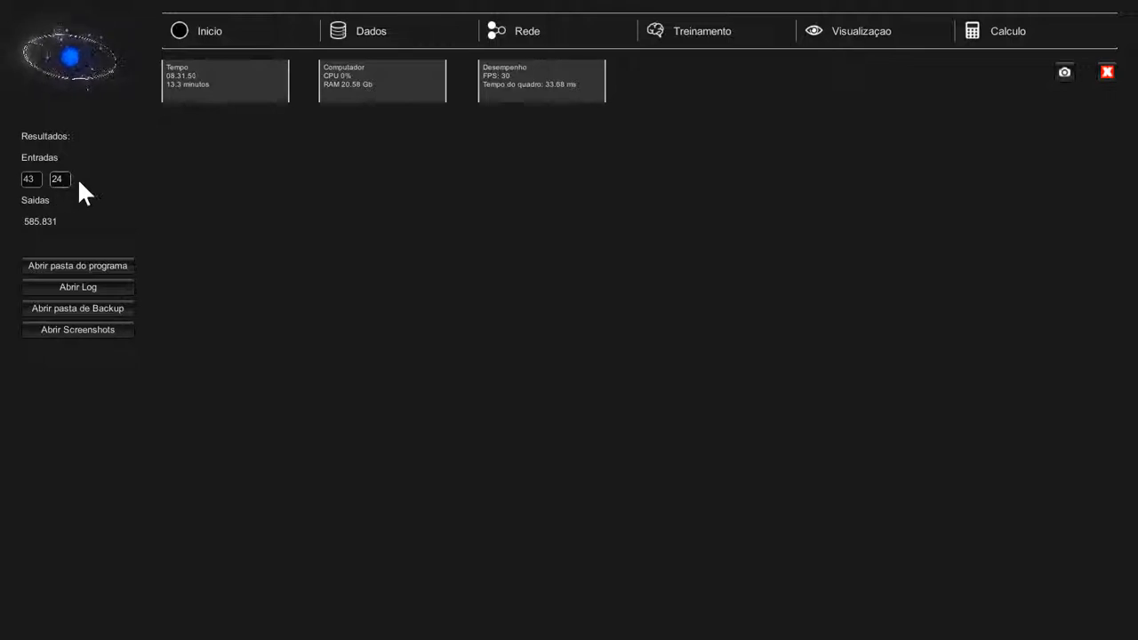
{"action": "left_click", "coordinate": [418, 37]}
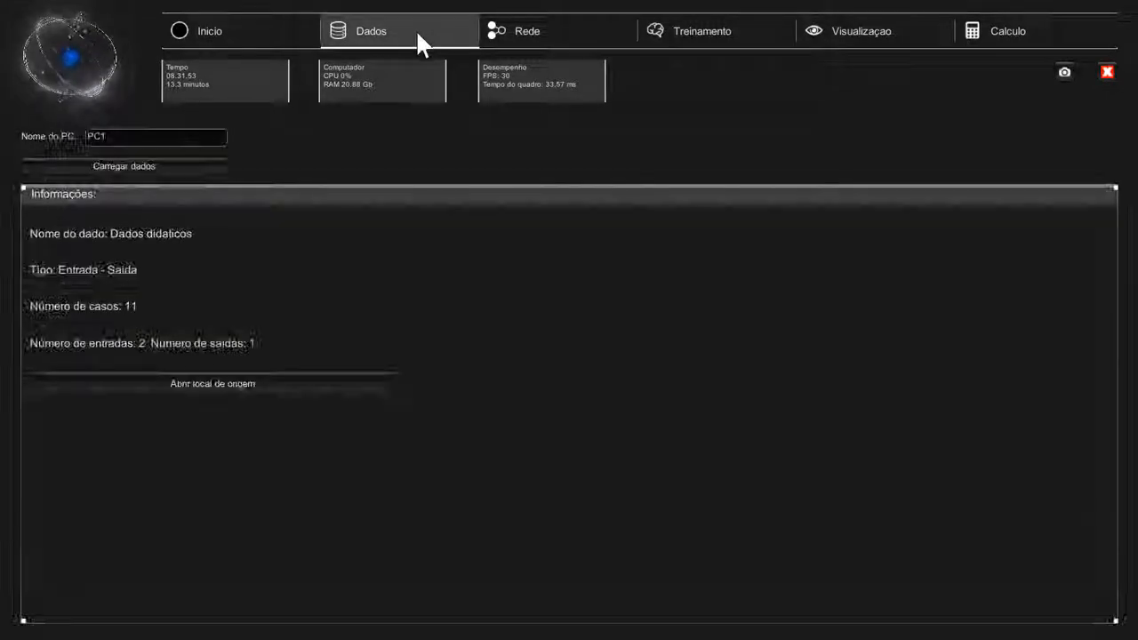
Predict the output for inputs 44 and 25 (581.320), then open the program folder in Explorer
{"action": "left_click", "coordinate": [1014, 35]}
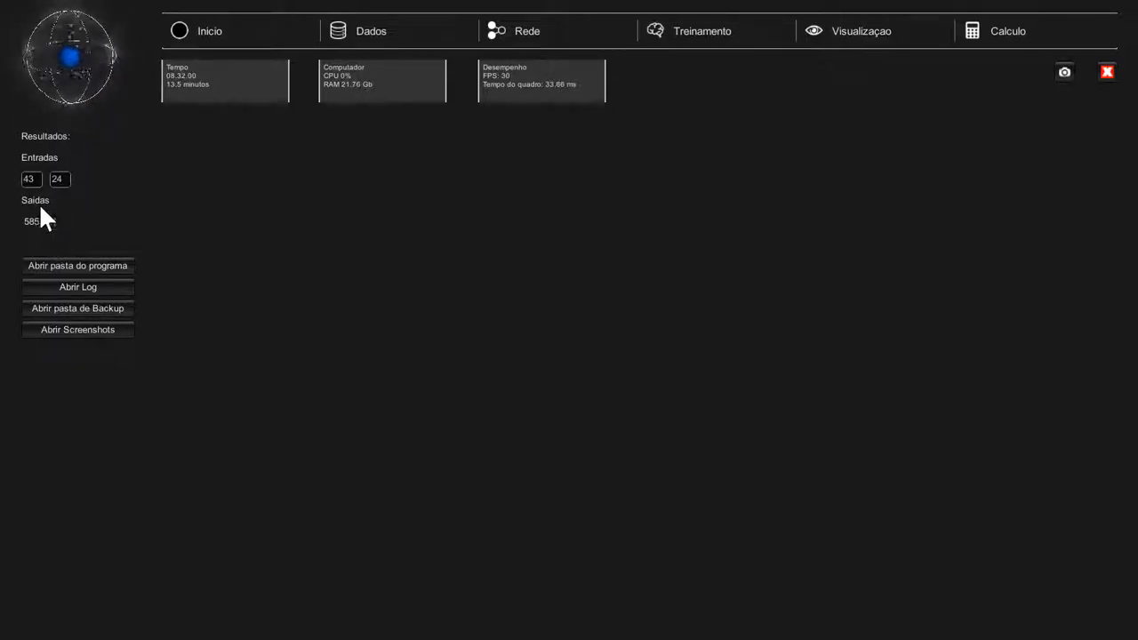
{"action": "left_click_drag", "start_coordinate": [37, 177], "coordinate": [10, 180]}
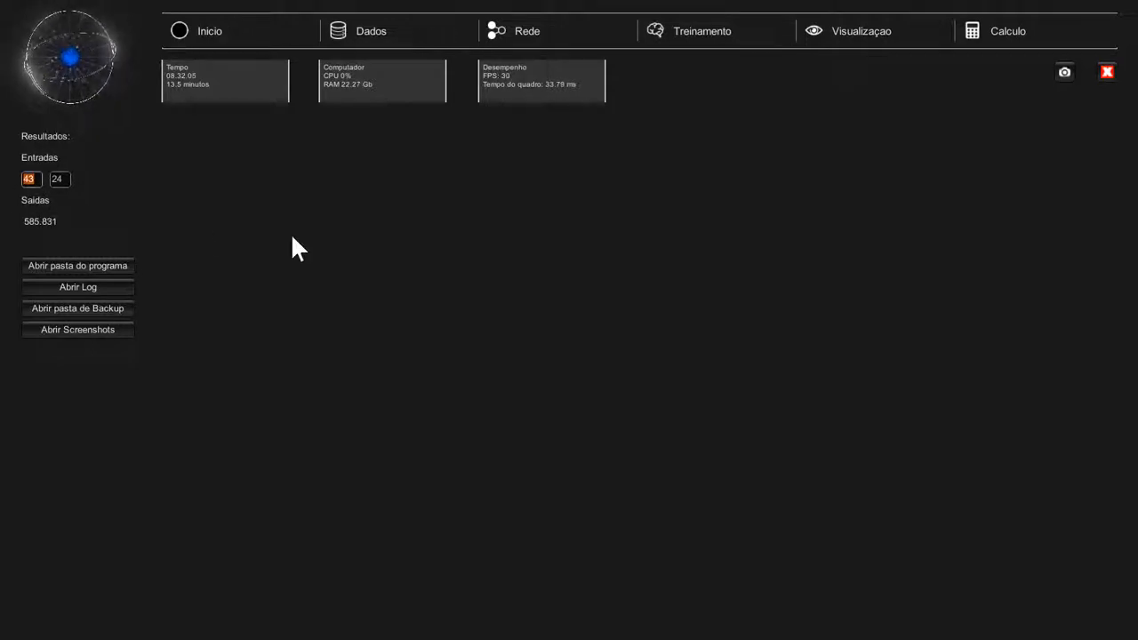
{"action": "type", "text": "44"}
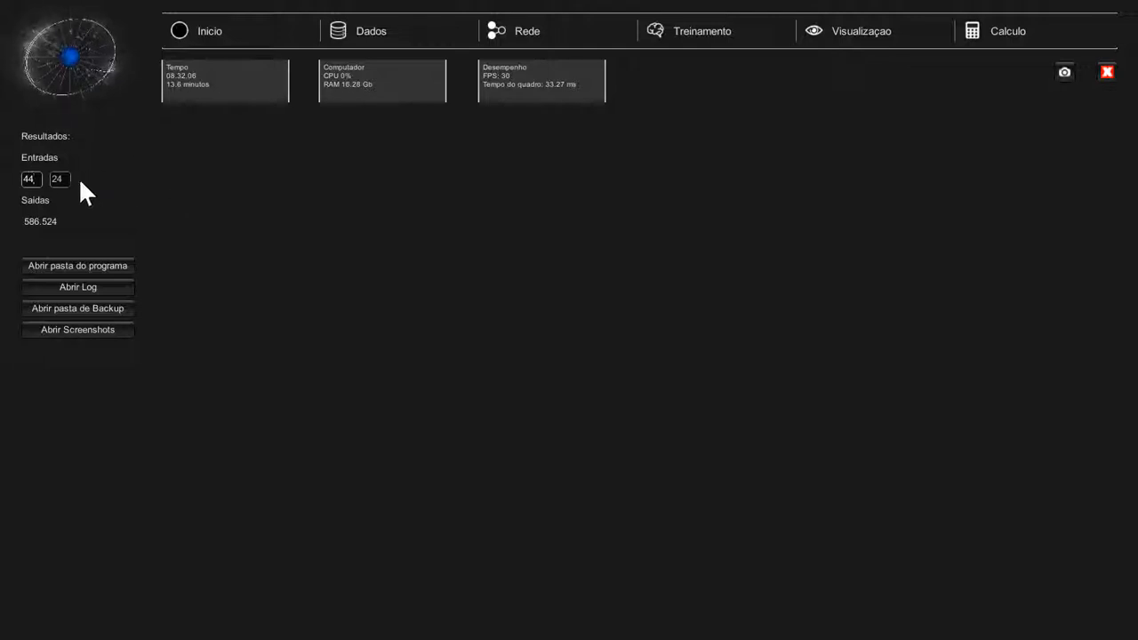
{"action": "left_click_drag", "start_coordinate": [59, 182], "coordinate": [151, 176]}
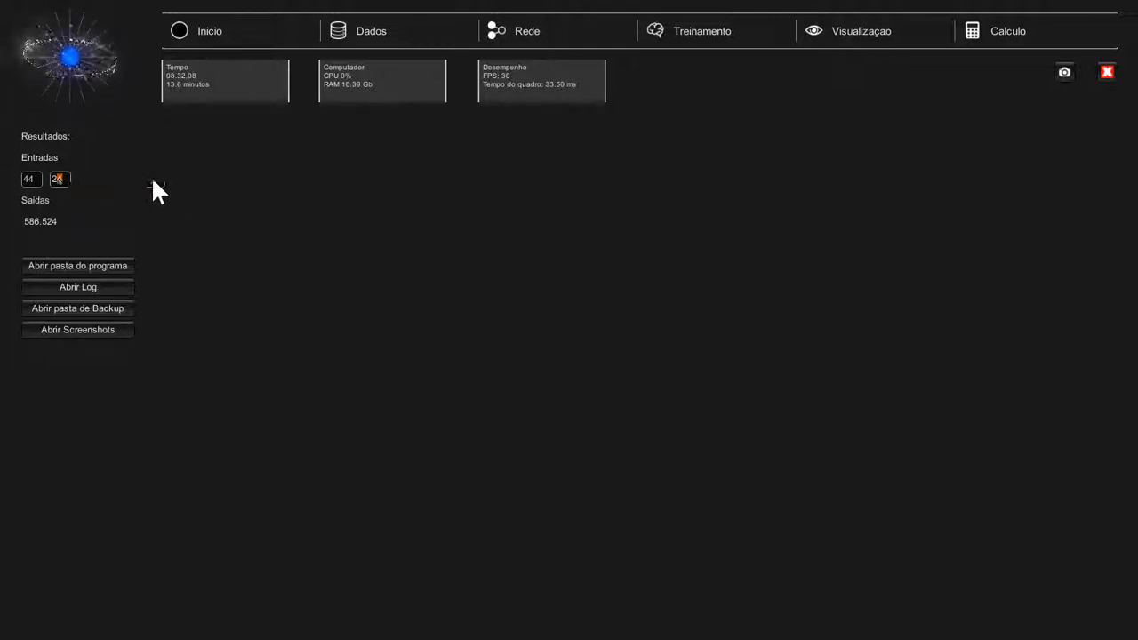
{"action": "type", "text": "5"}
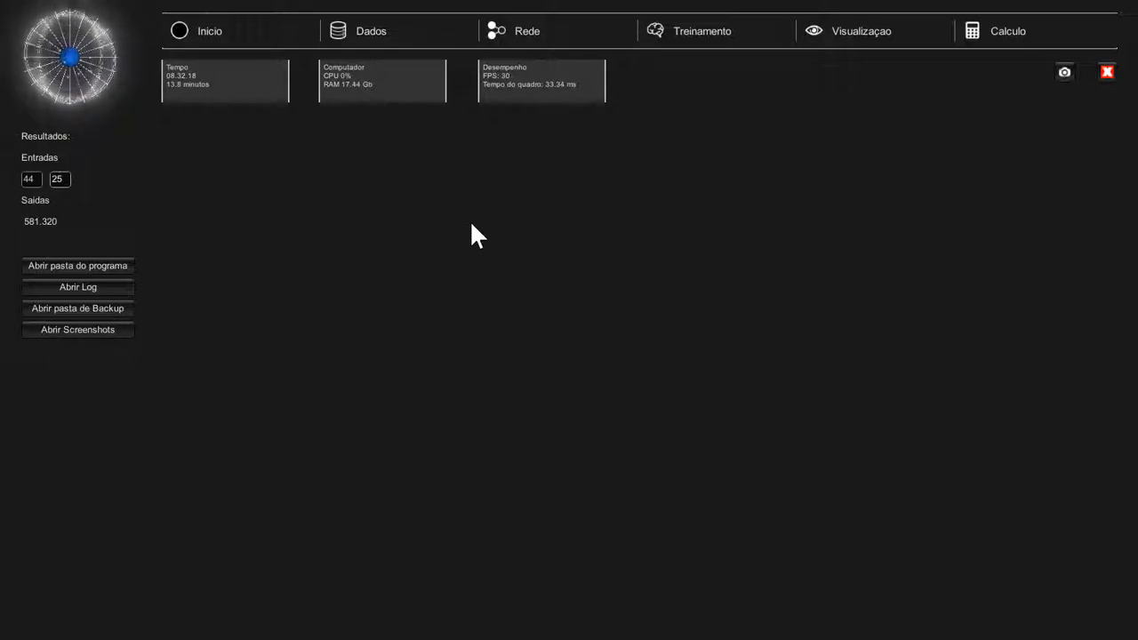
{"action": "left_click", "coordinate": [123, 265]}
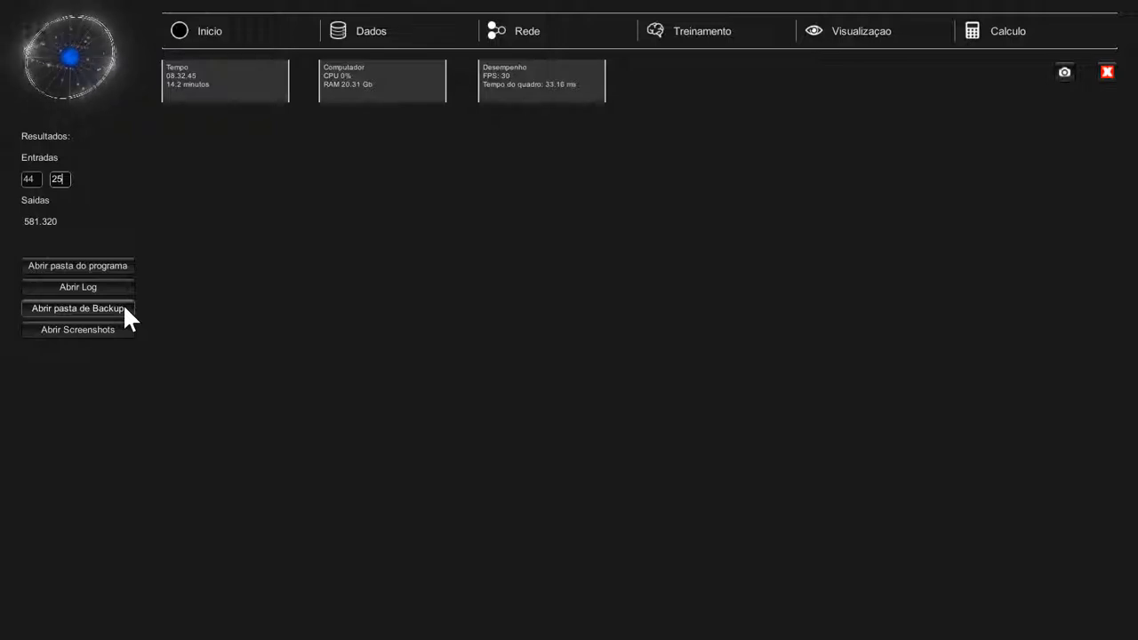
Check the model-vs-experimental chart and weight diagram, then open the screenshots folder from Calculo
{"action": "left_click", "coordinate": [668, 33]}
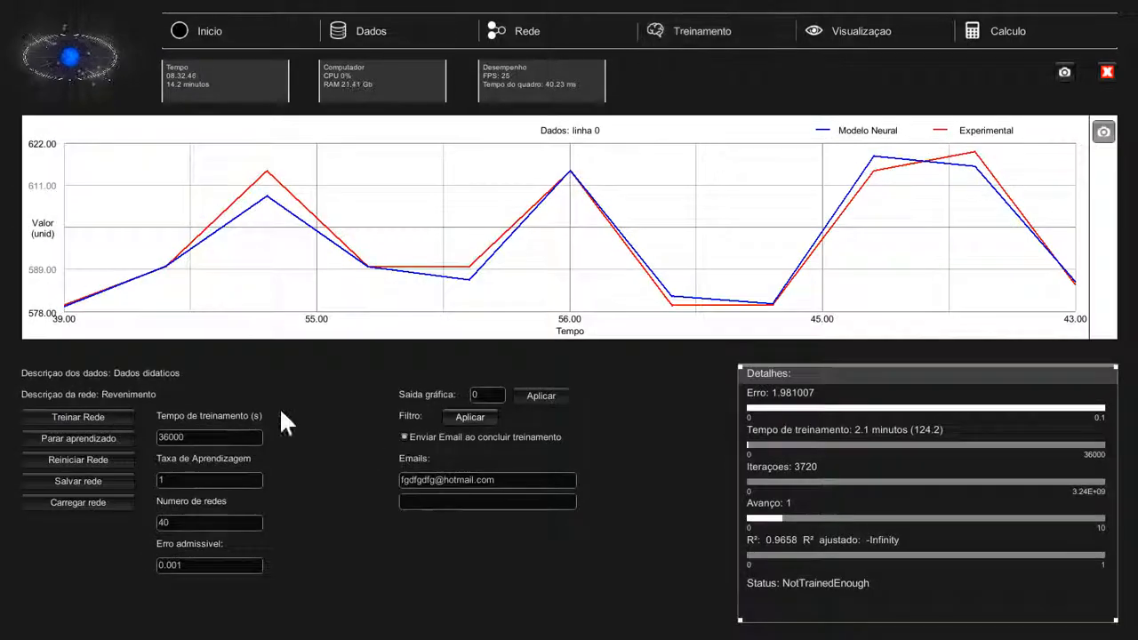
{"action": "left_click", "coordinate": [884, 30]}
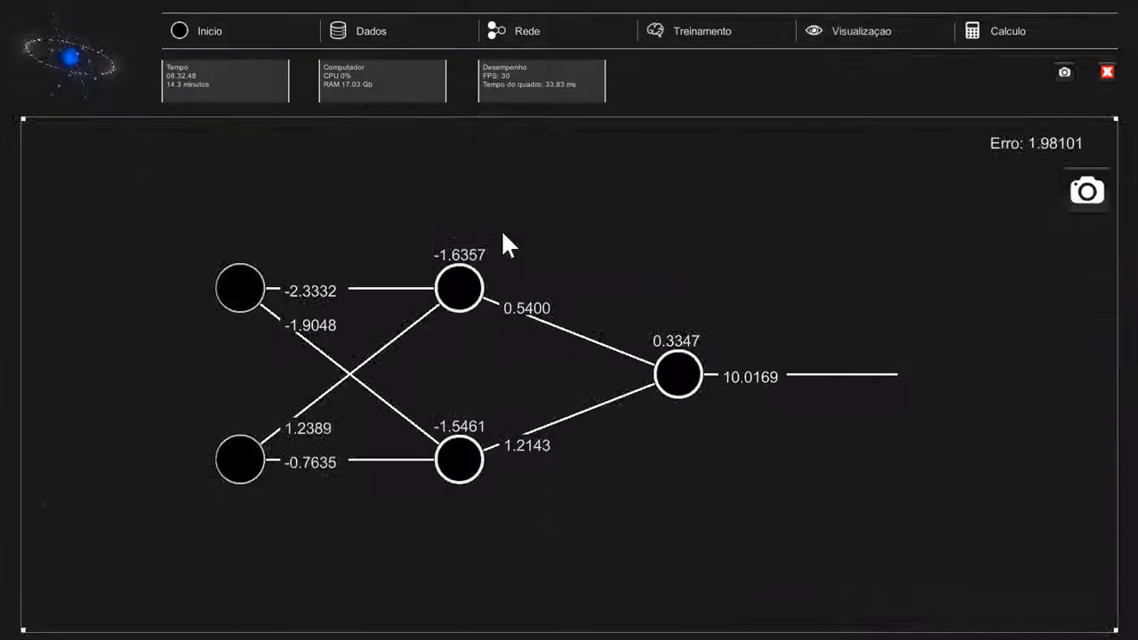
{"action": "left_click", "coordinate": [980, 30]}
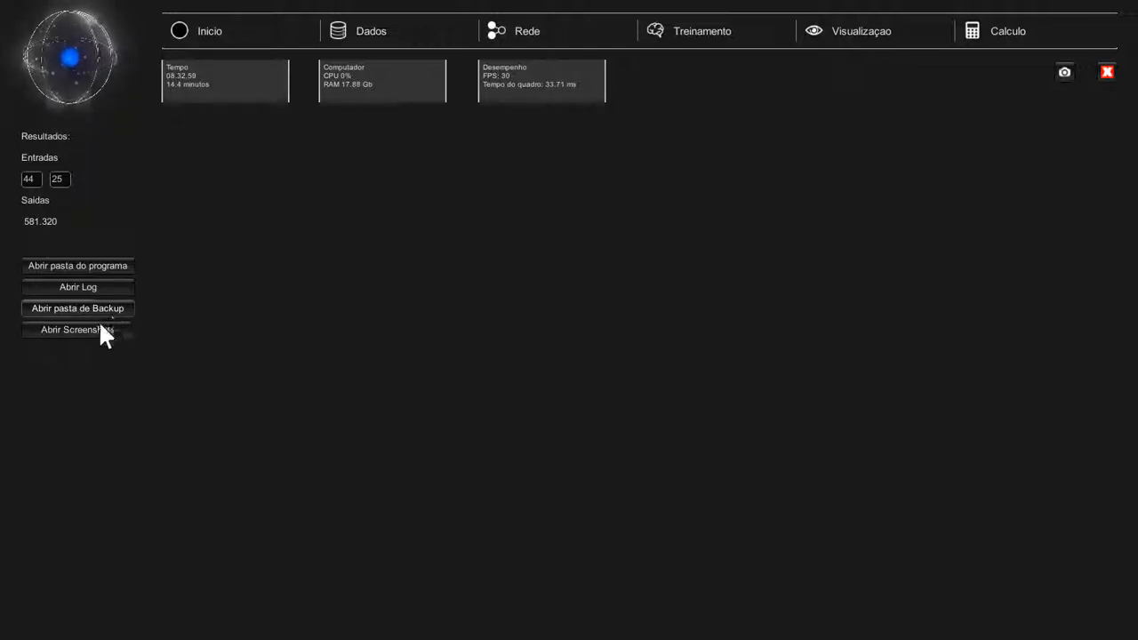
{"action": "left_click", "coordinate": [95, 325]}
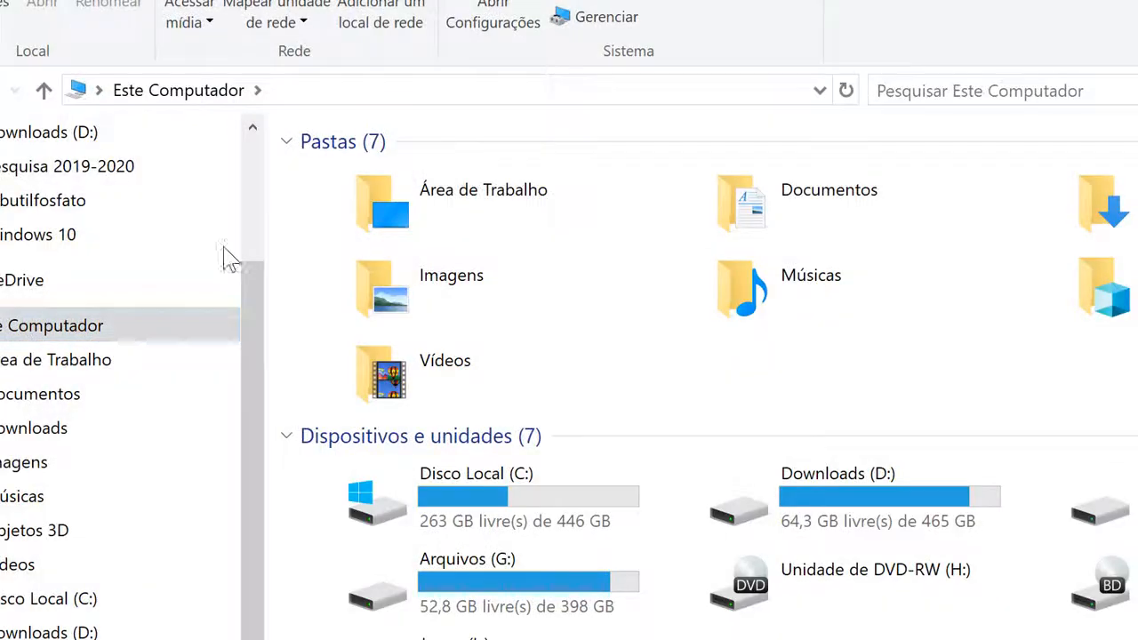